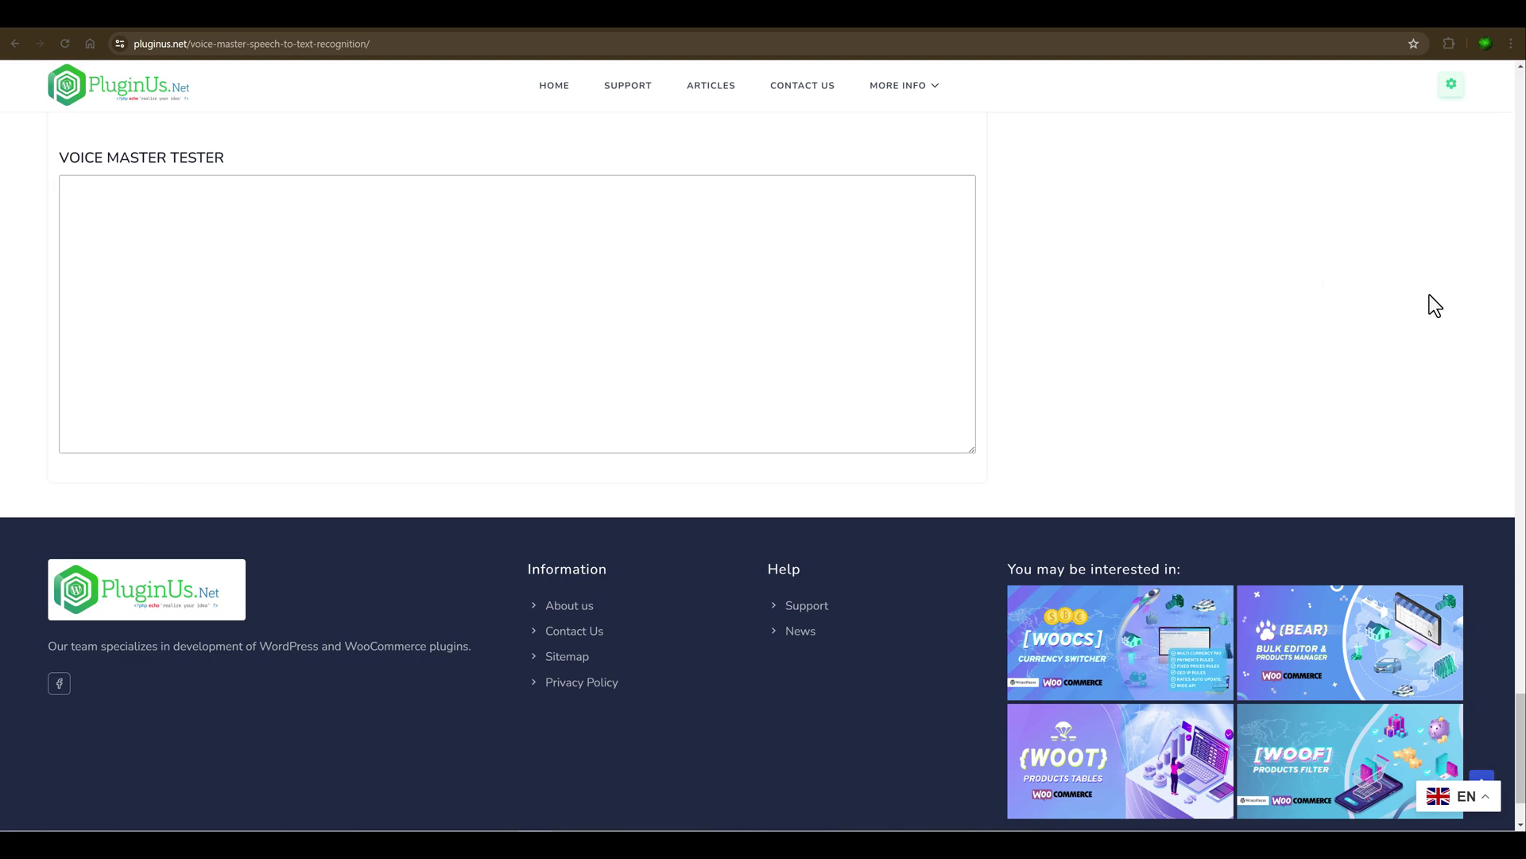
# - Pin Voice Master to the toolbar and turn it on, showing its English (United States) panel
pyautogui.click(1450, 44)
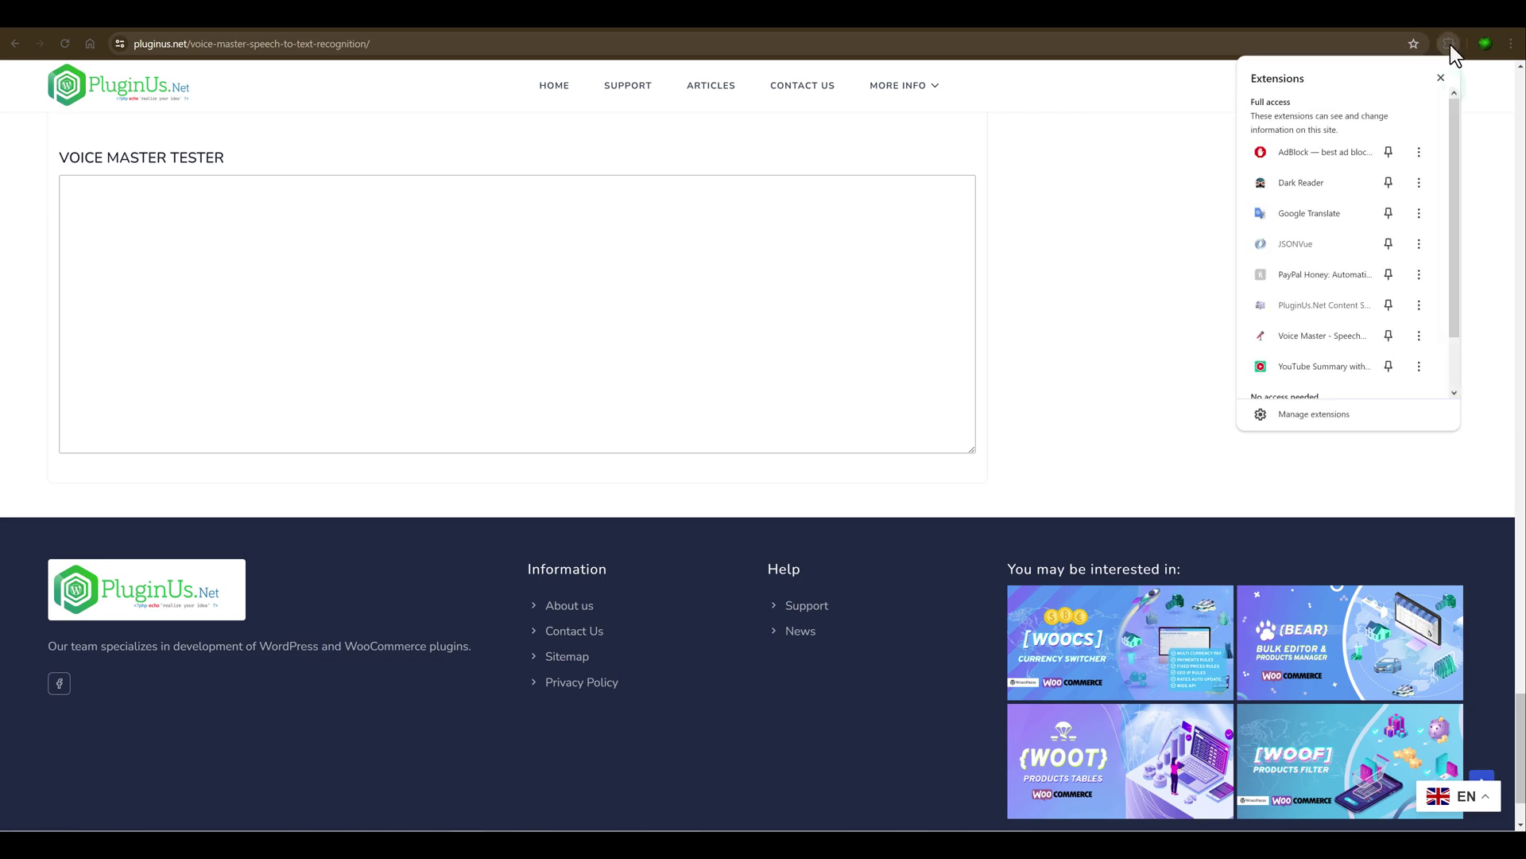
pyautogui.click(1390, 336)
pyautogui.click(1482, 195)
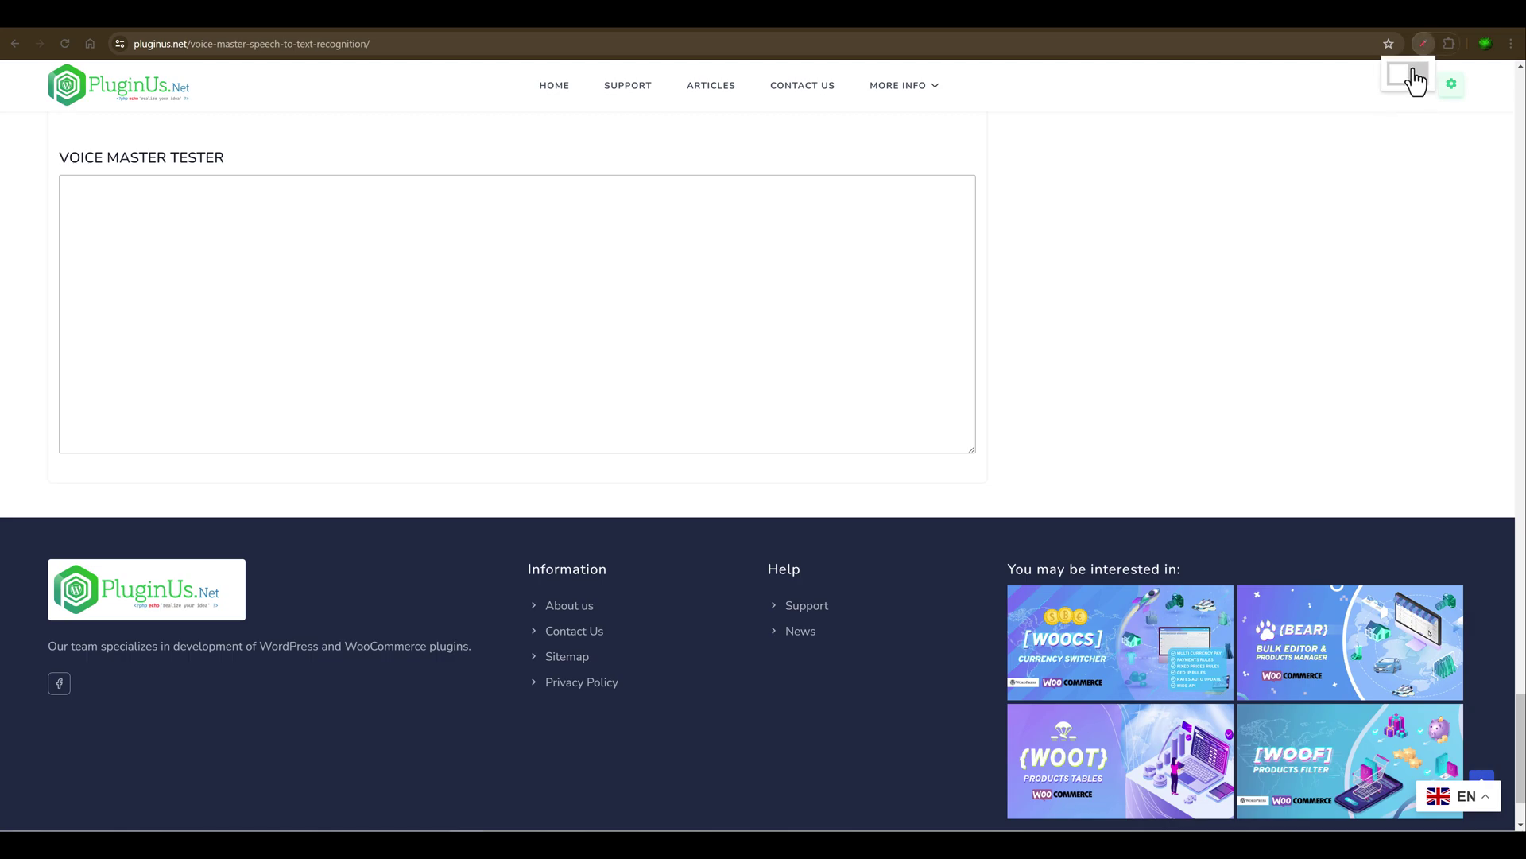
pyautogui.click(1412, 76)
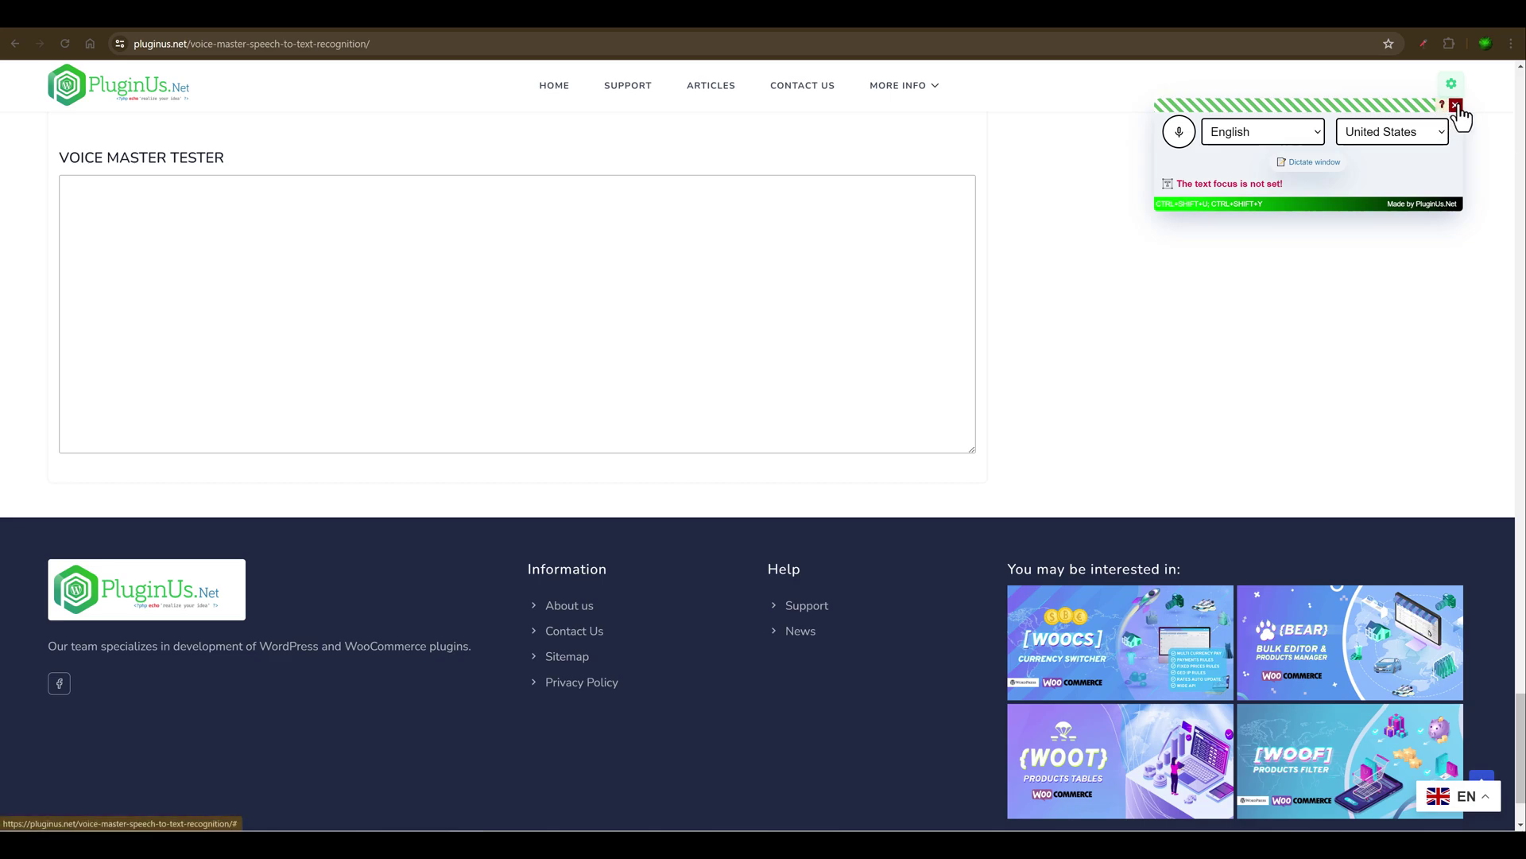
# - Close the dictation panel, reopen it with Ctrl+Shift+U, and drag it down beside the tester box
pyautogui.click(1456, 105)
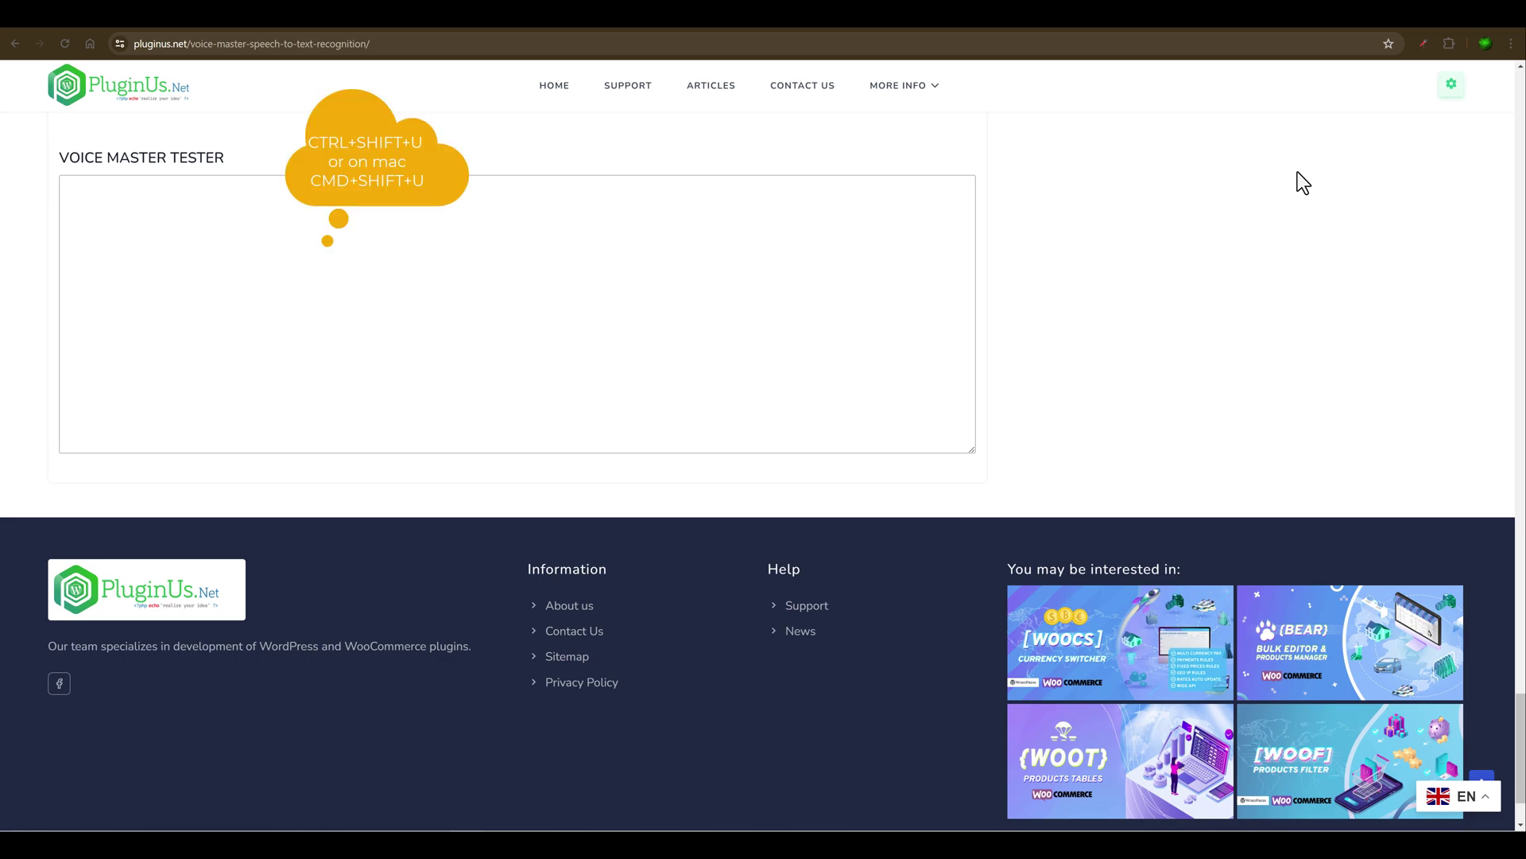
pyautogui.hotkey('ctrl', 'shift', 'u')
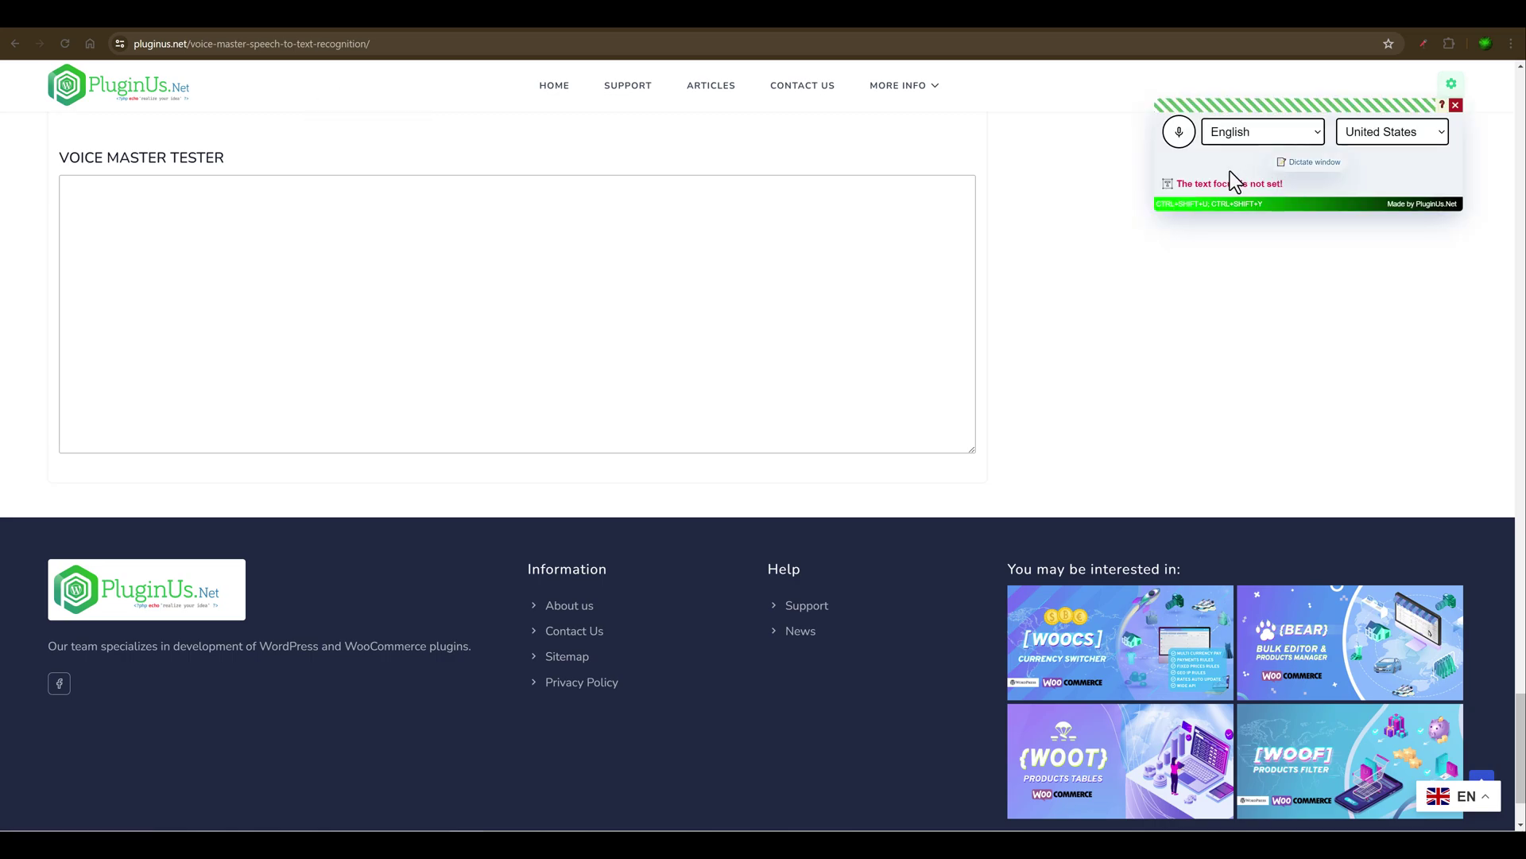
pyautogui.moveTo(1281, 105); pyautogui.dragTo(1174, 240)
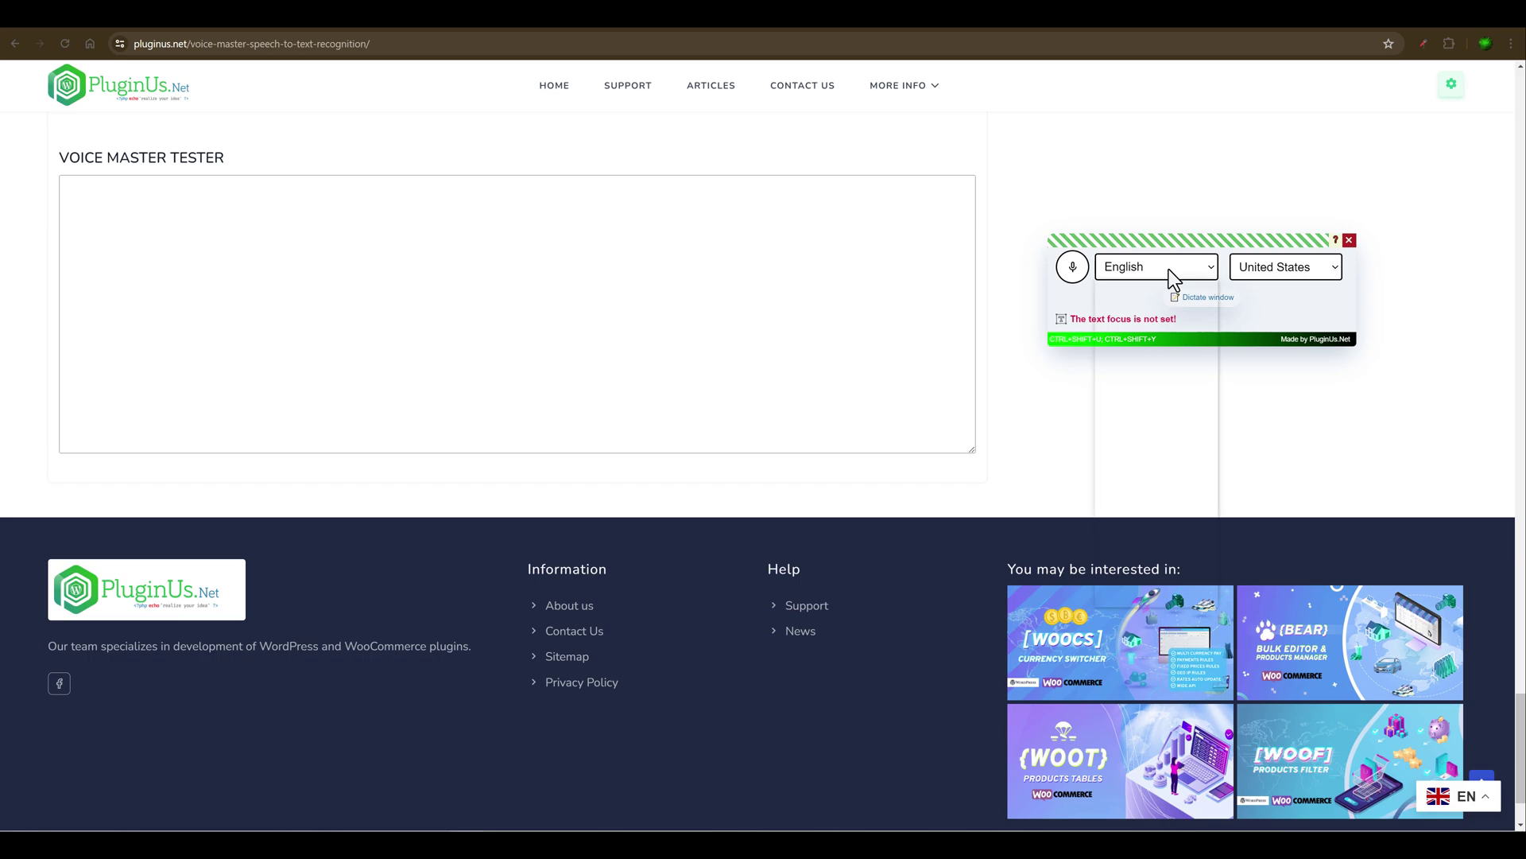
# - Keep English (United States) as the dictation language, start the microphone, and focus the tester box
pyautogui.click(1169, 270)
pyautogui.click(1248, 325)
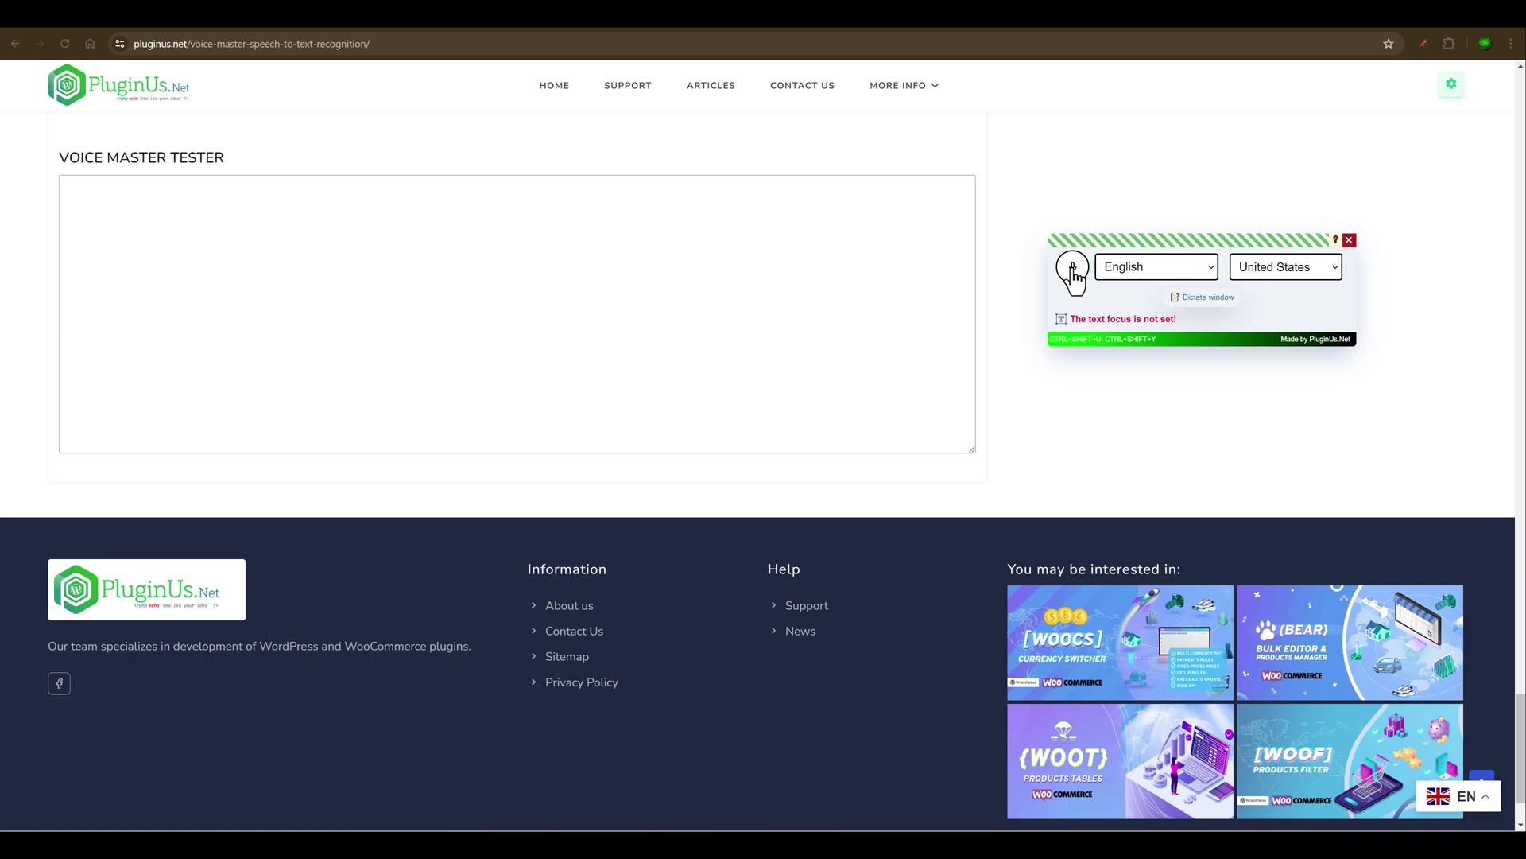
pyautogui.click(1073, 275)
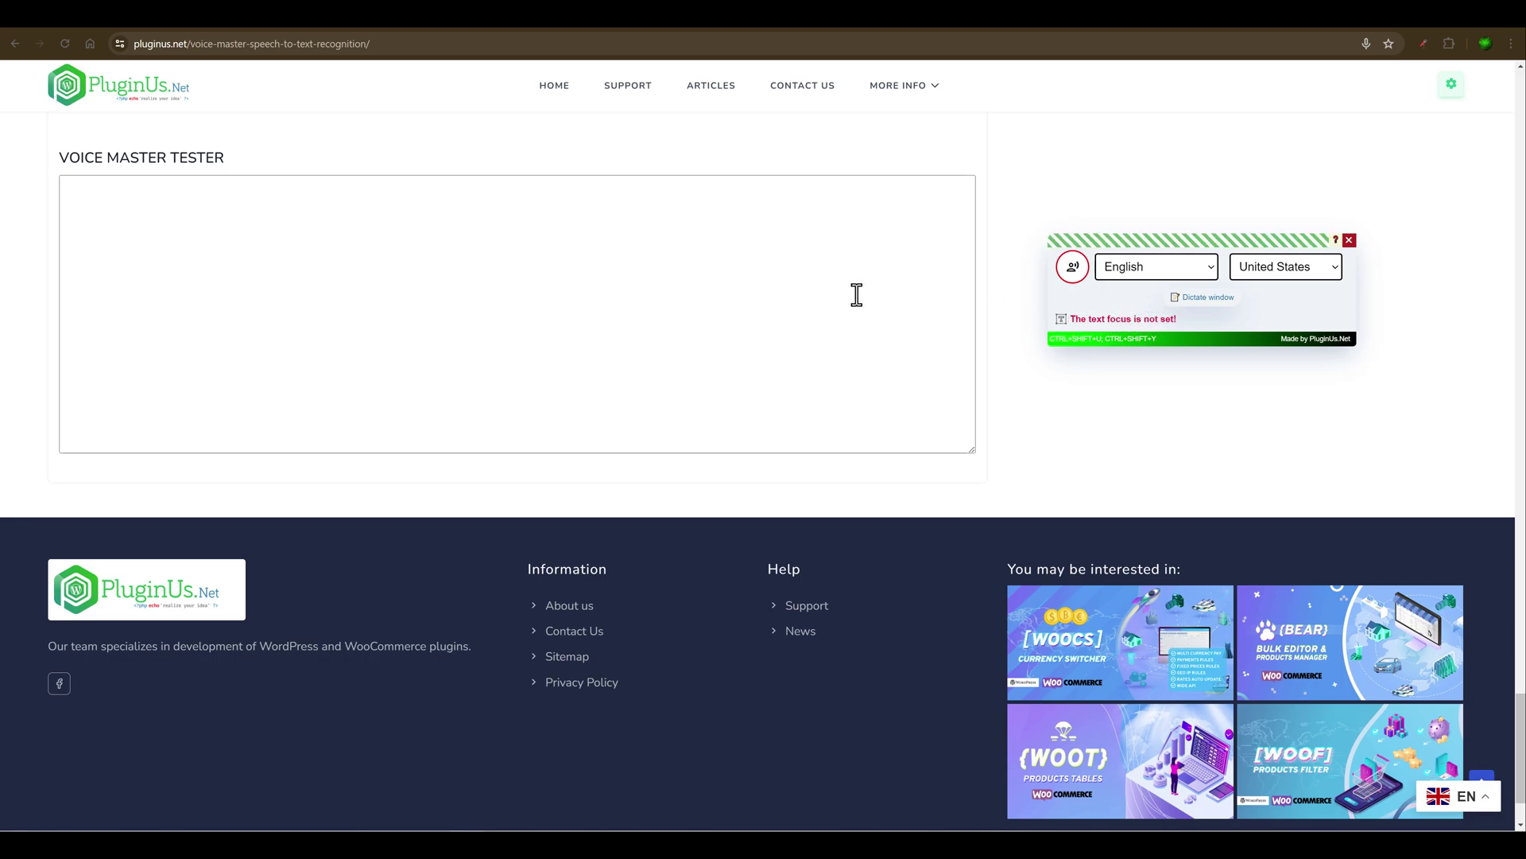
pyautogui.click(138, 213)
# - Dictate how to disable the microphone into the tester box, toggling the mic off, on, then off
pyautogui.scroll(3, 842, 451)
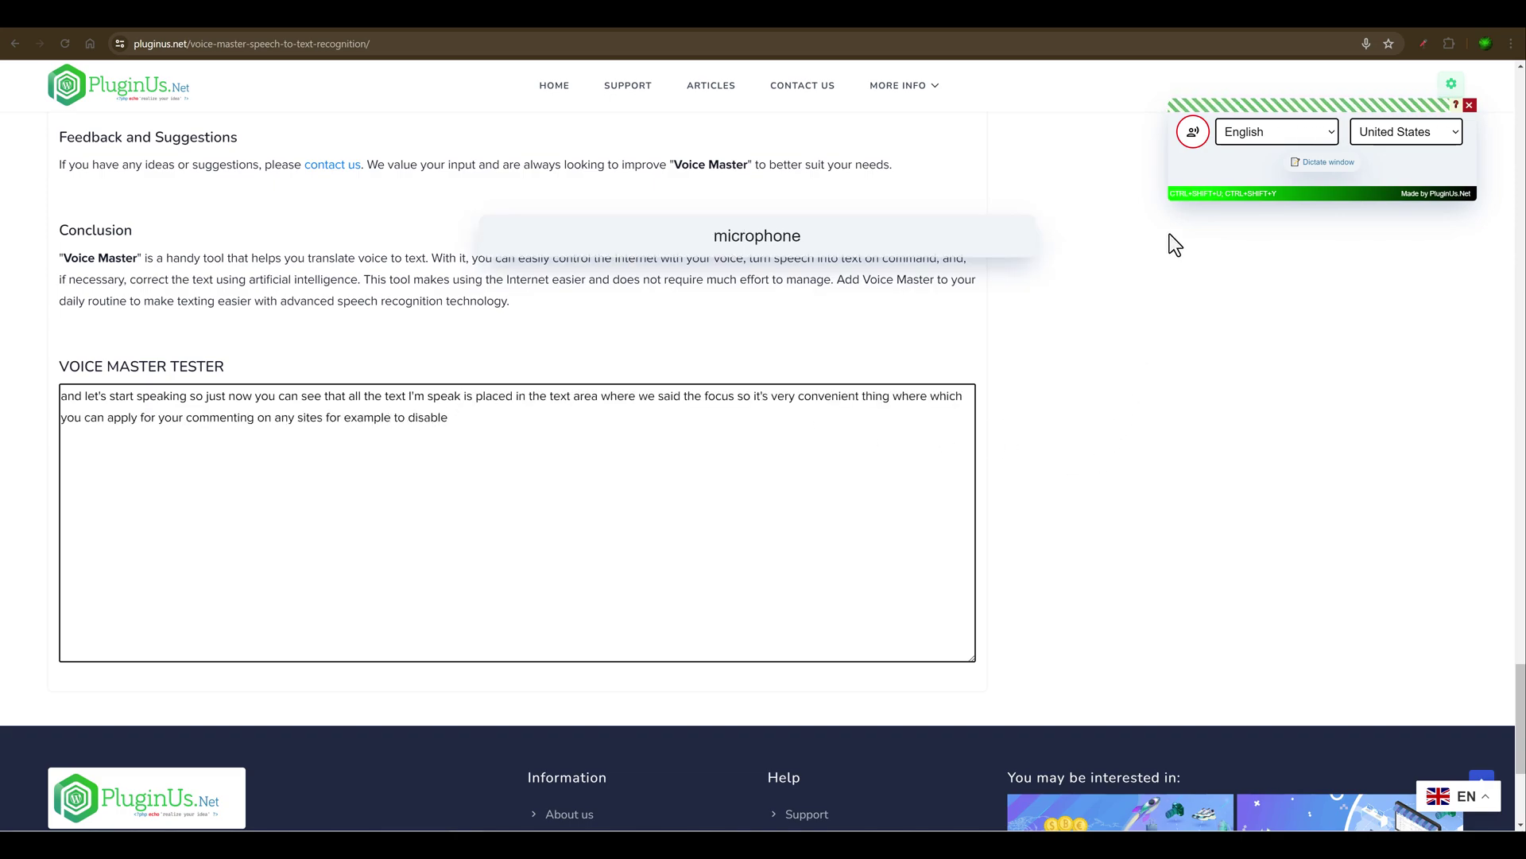
pyautogui.click(1193, 142)
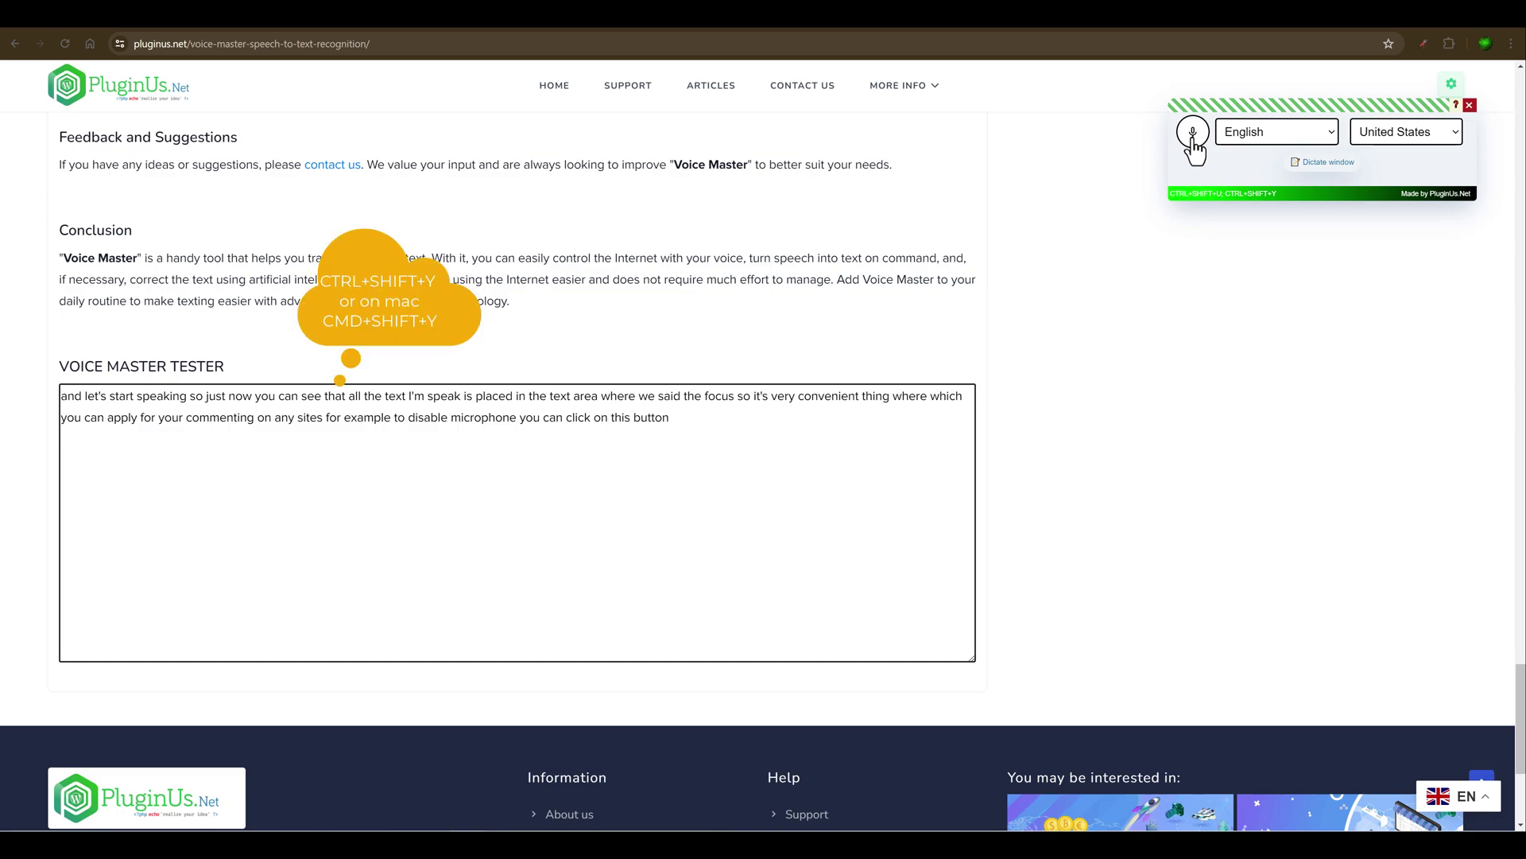
pyautogui.click(1193, 141)
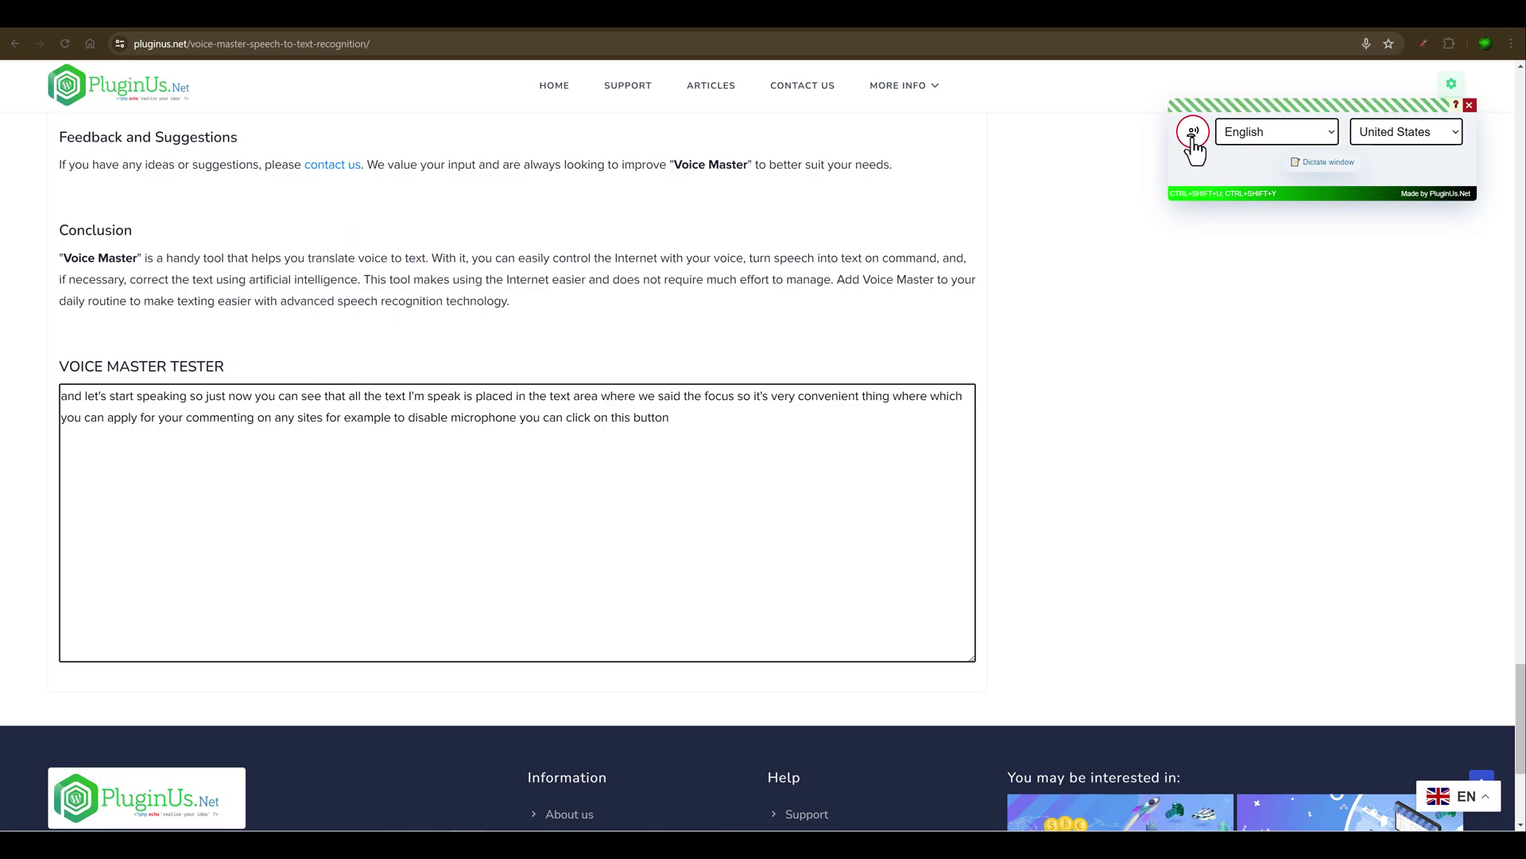
pyautogui.click(1193, 143)
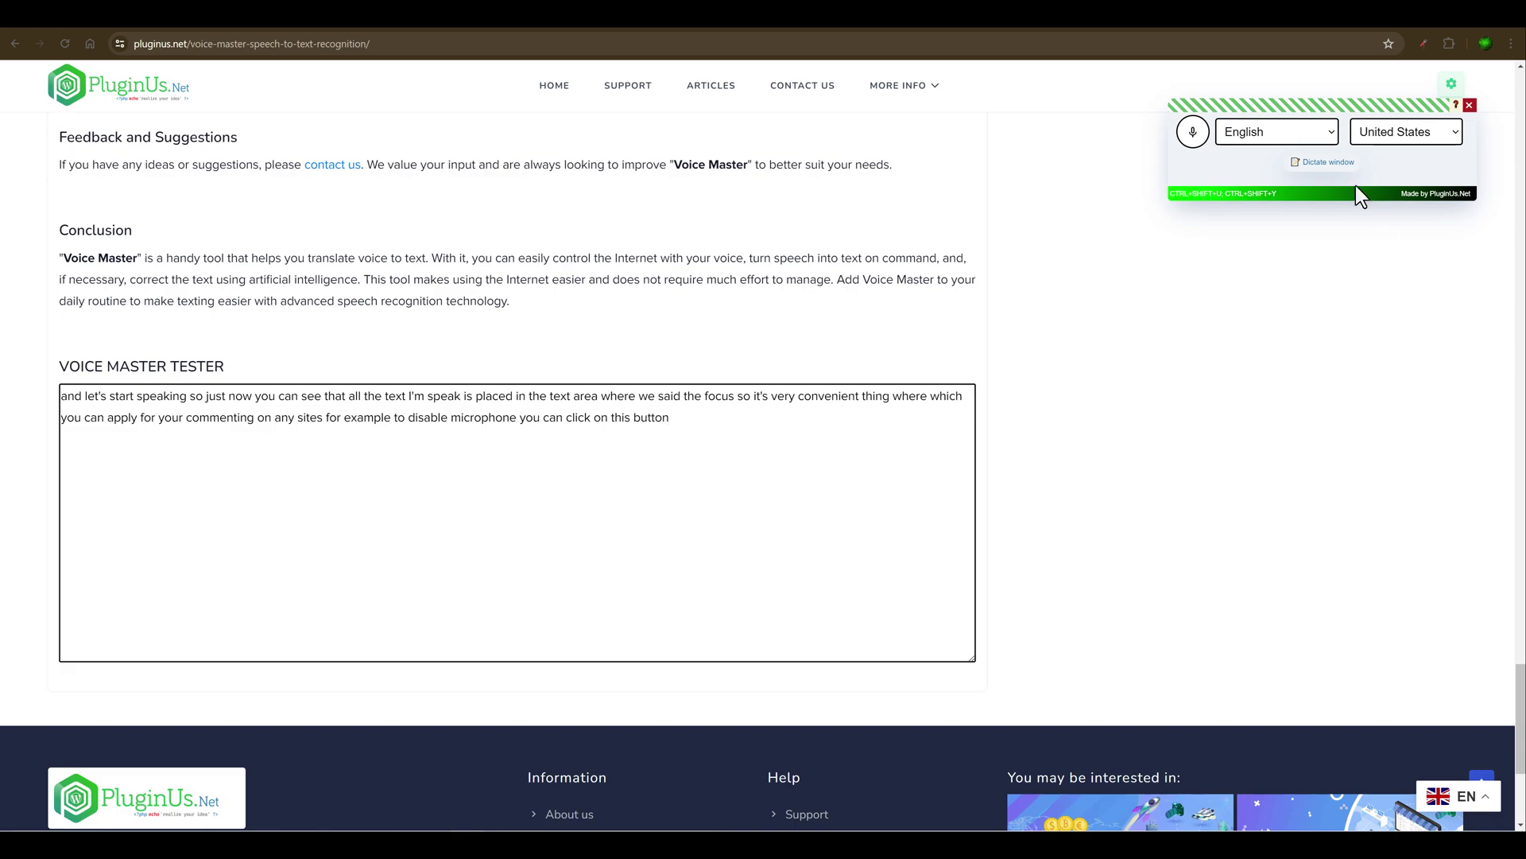
# - Open the Dictate window and start listening with Ctrl+Shift+Y to dictate the select-and-replace line
pyautogui.click(1336, 163)
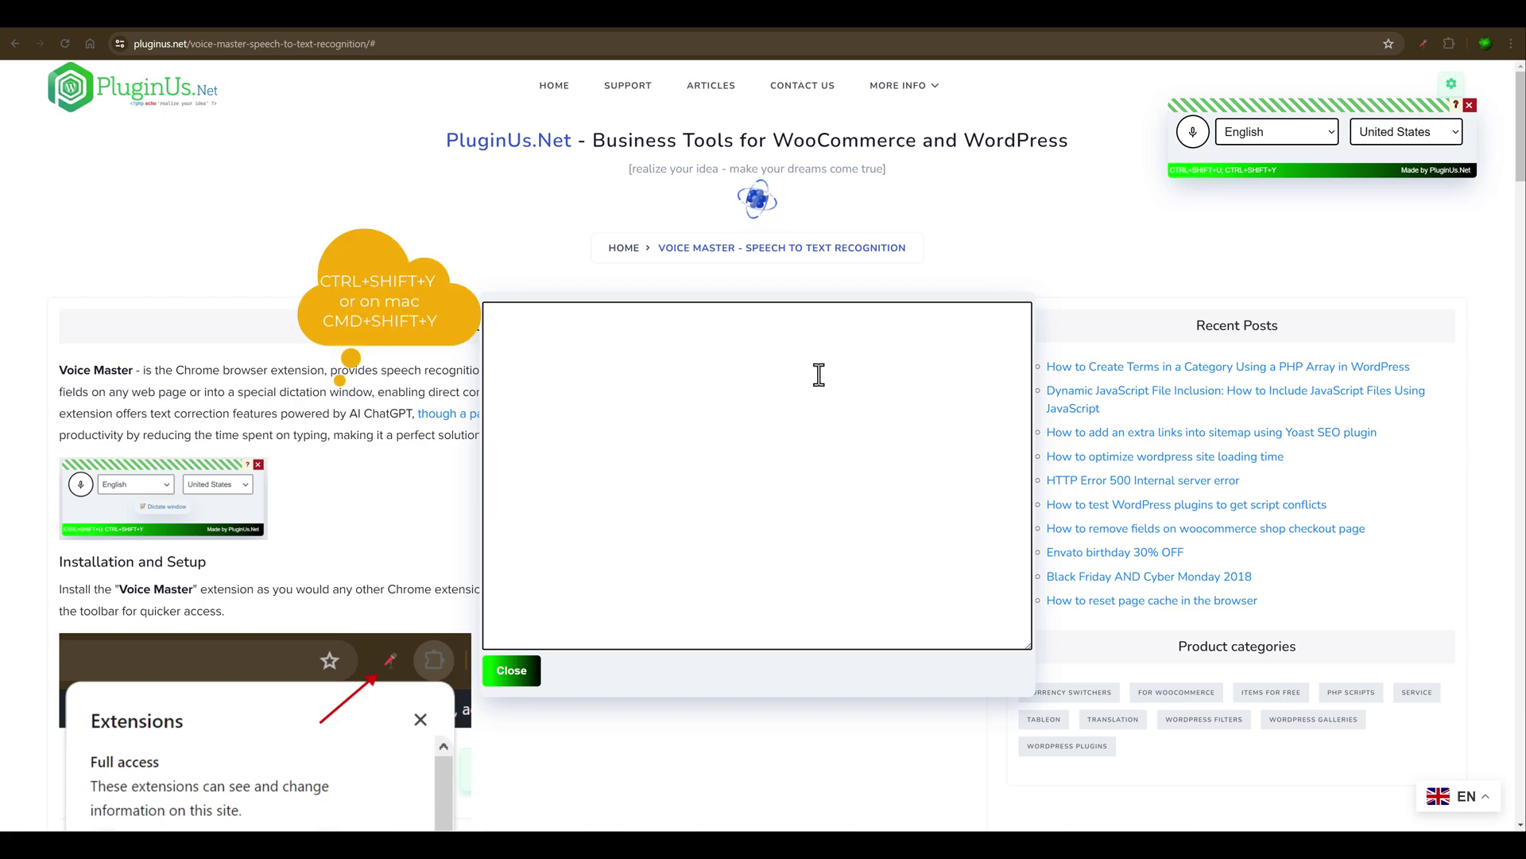
pyautogui.hotkey('ctrl', 'shift', 'y')
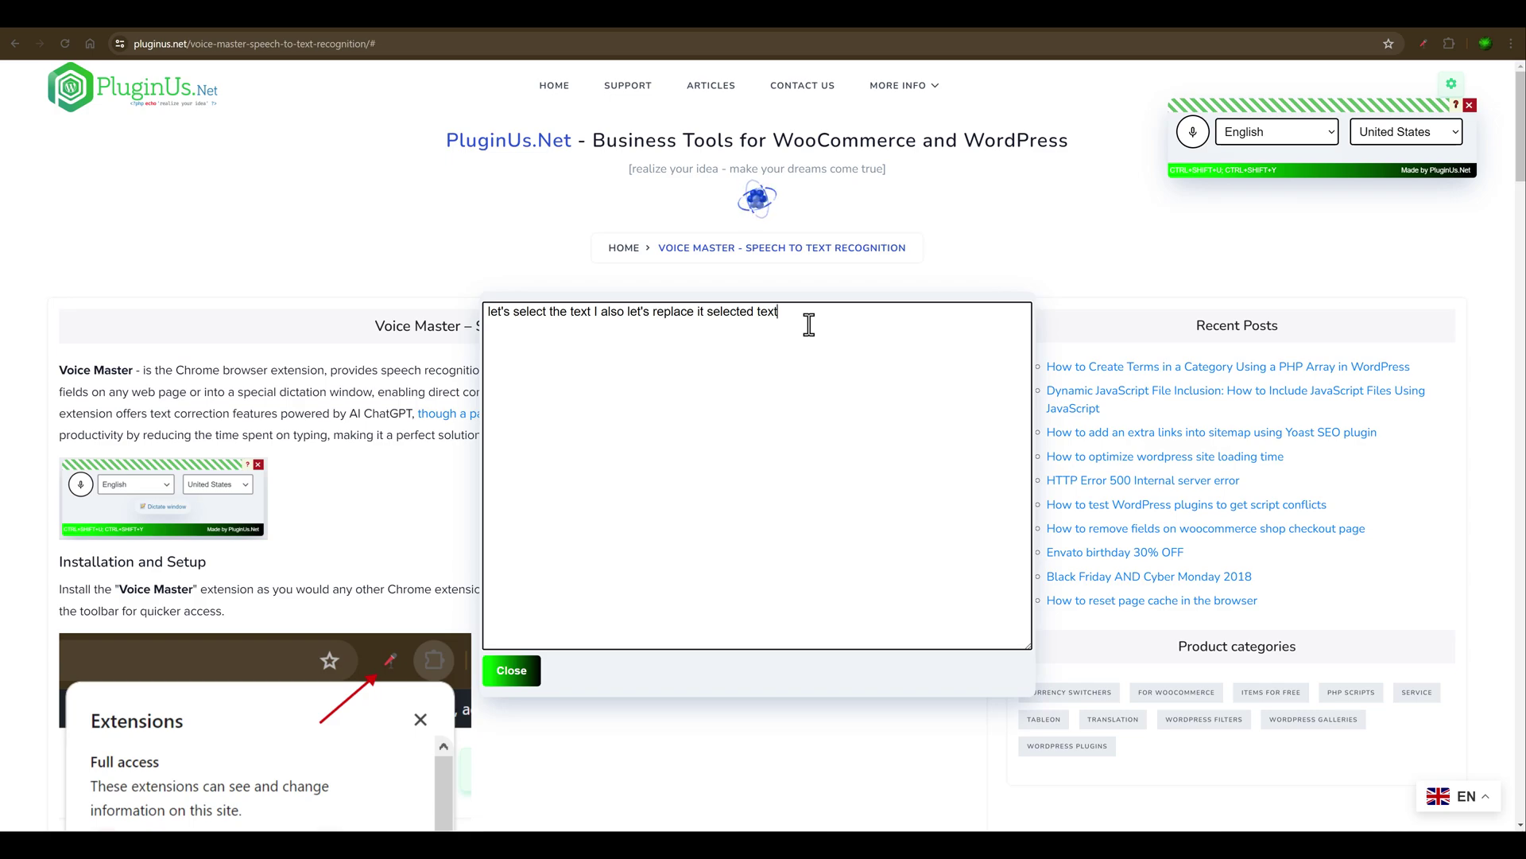
# - Select all the dictated text, run the AI spelling correction, and follow the link to get an OpenAI API key
pyautogui.hotkey('ctrl', 'a')
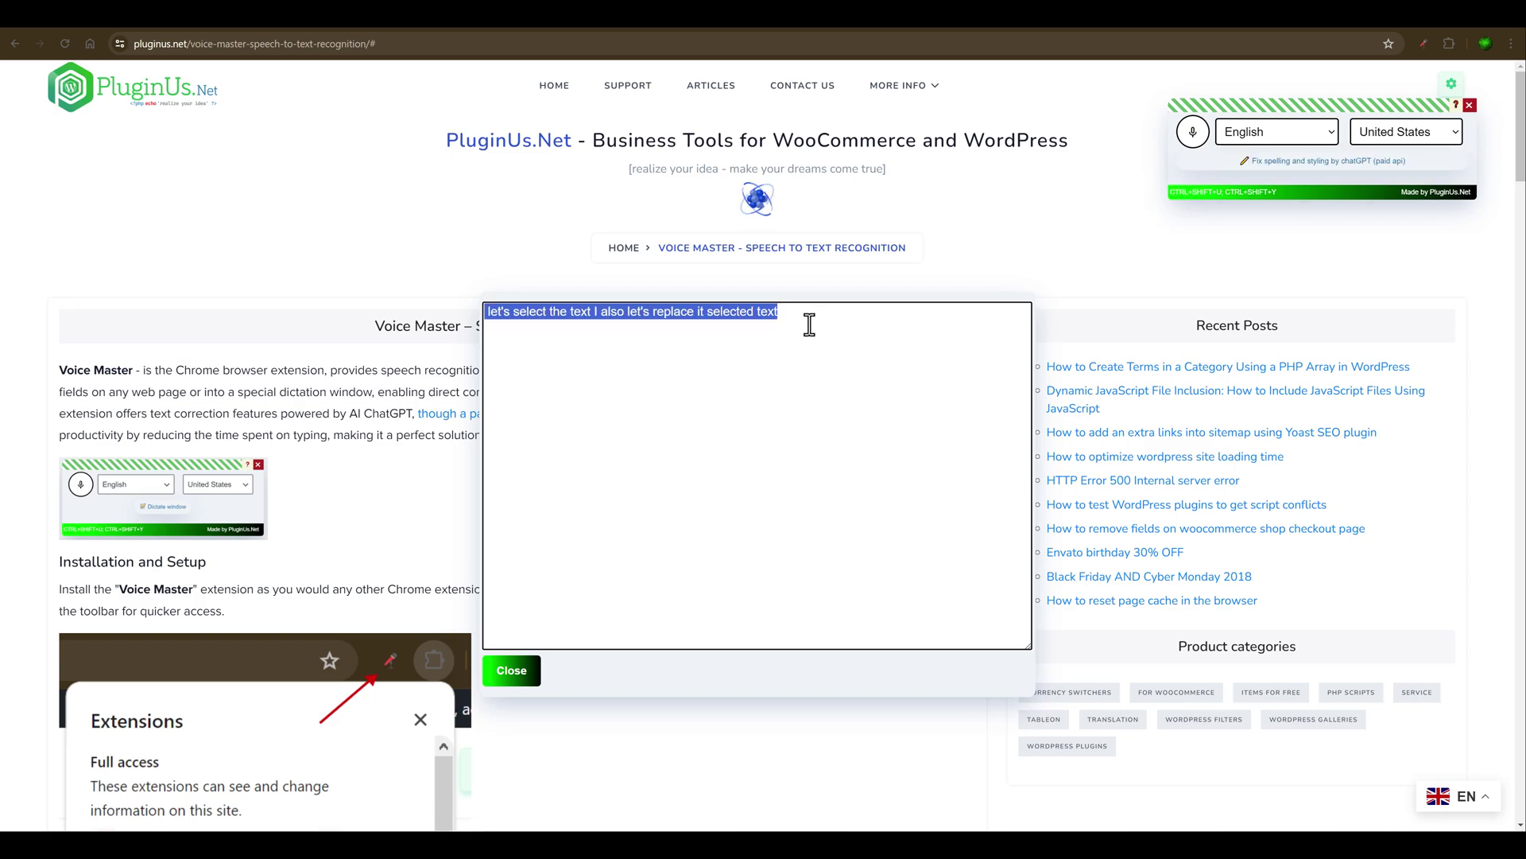
pyautogui.click(1261, 163)
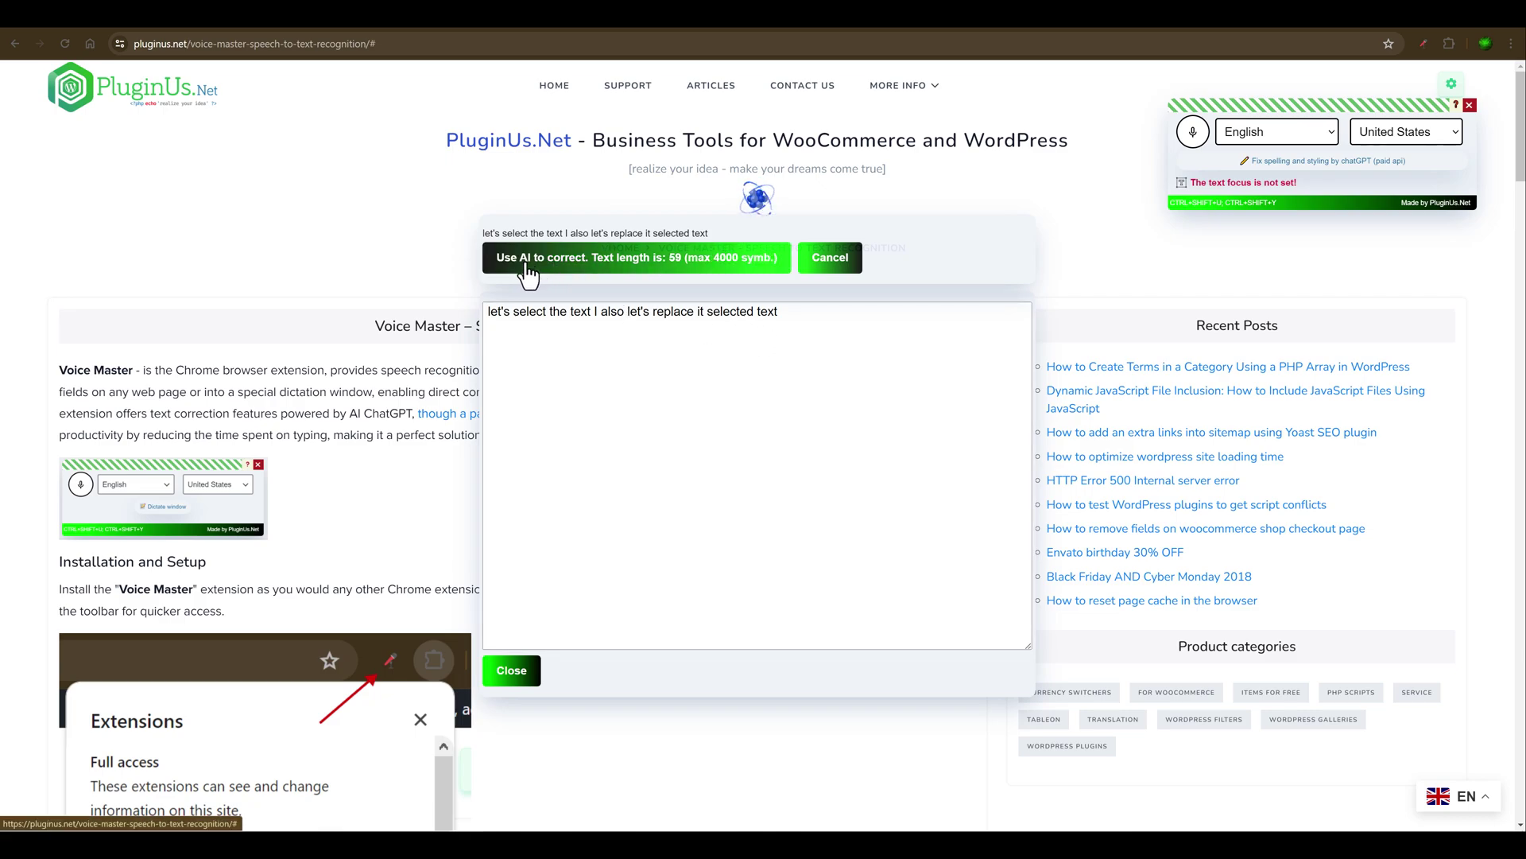
pyautogui.click(556, 266)
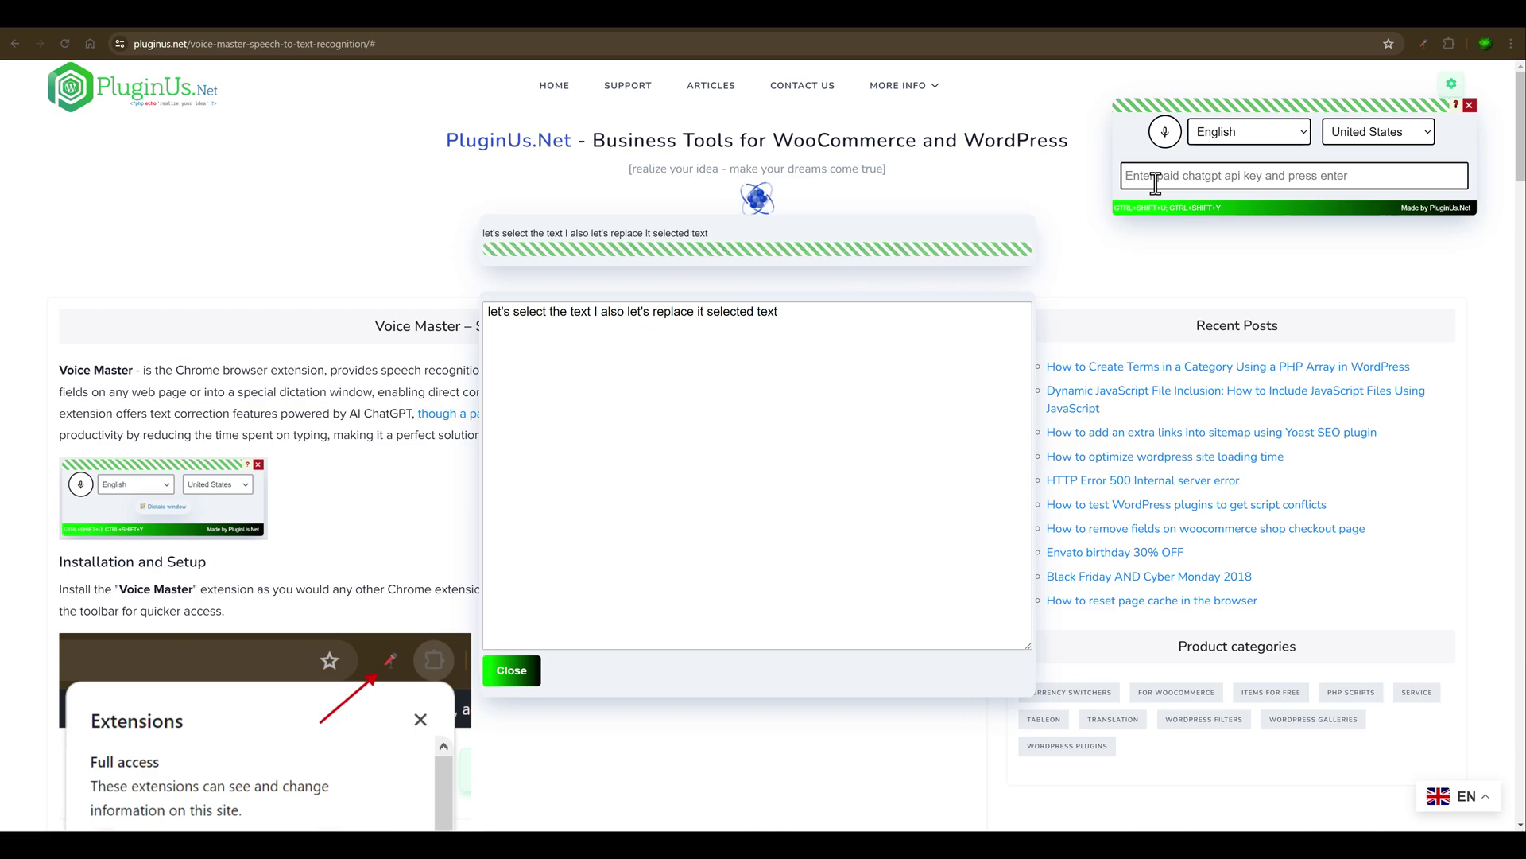
pyautogui.scroll(-3, 888, 314)
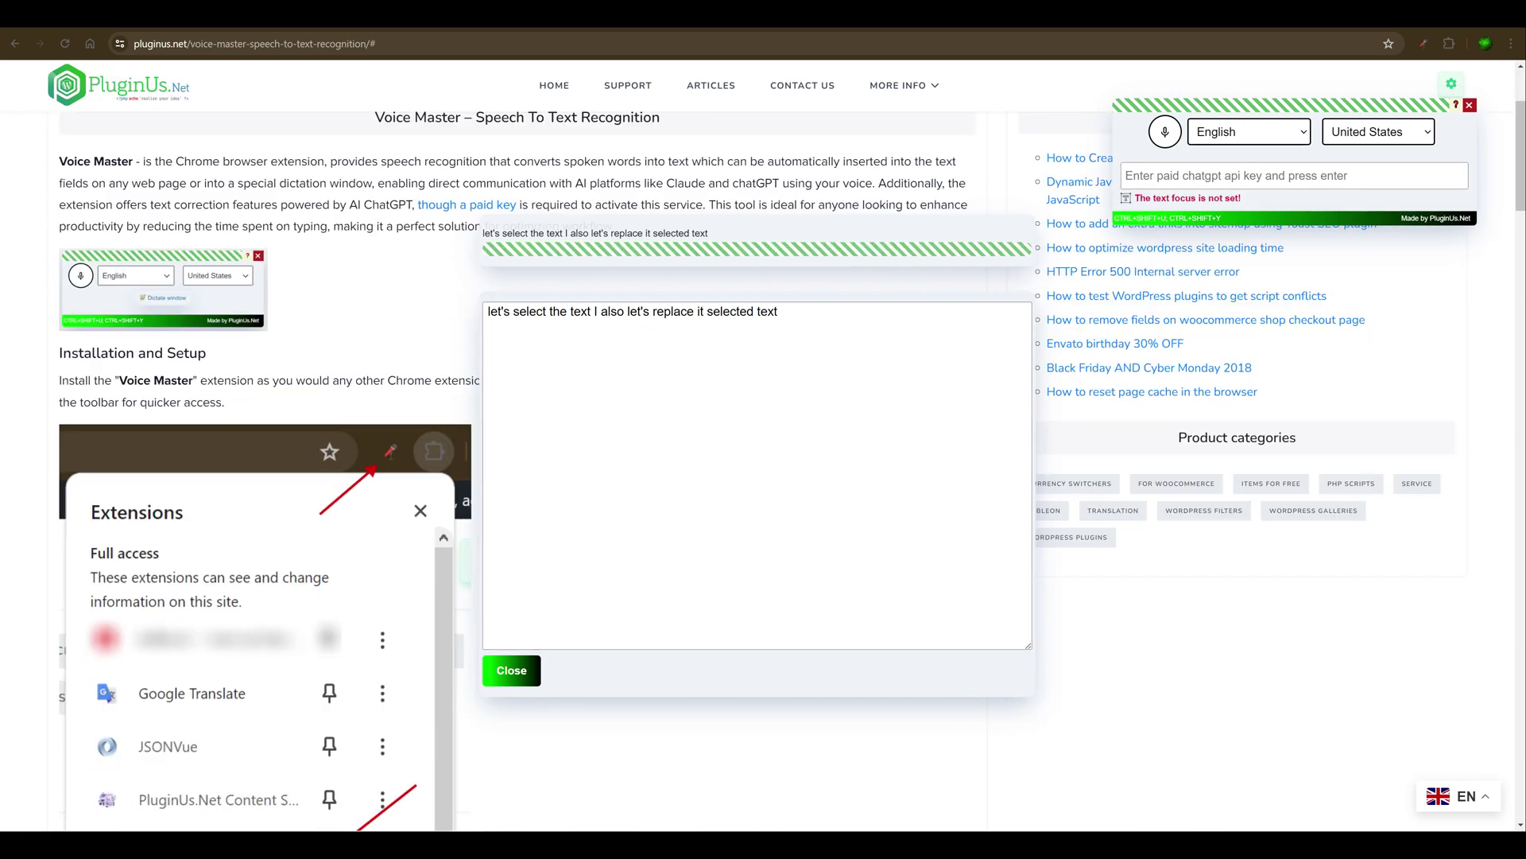
pyautogui.click(1455, 104)
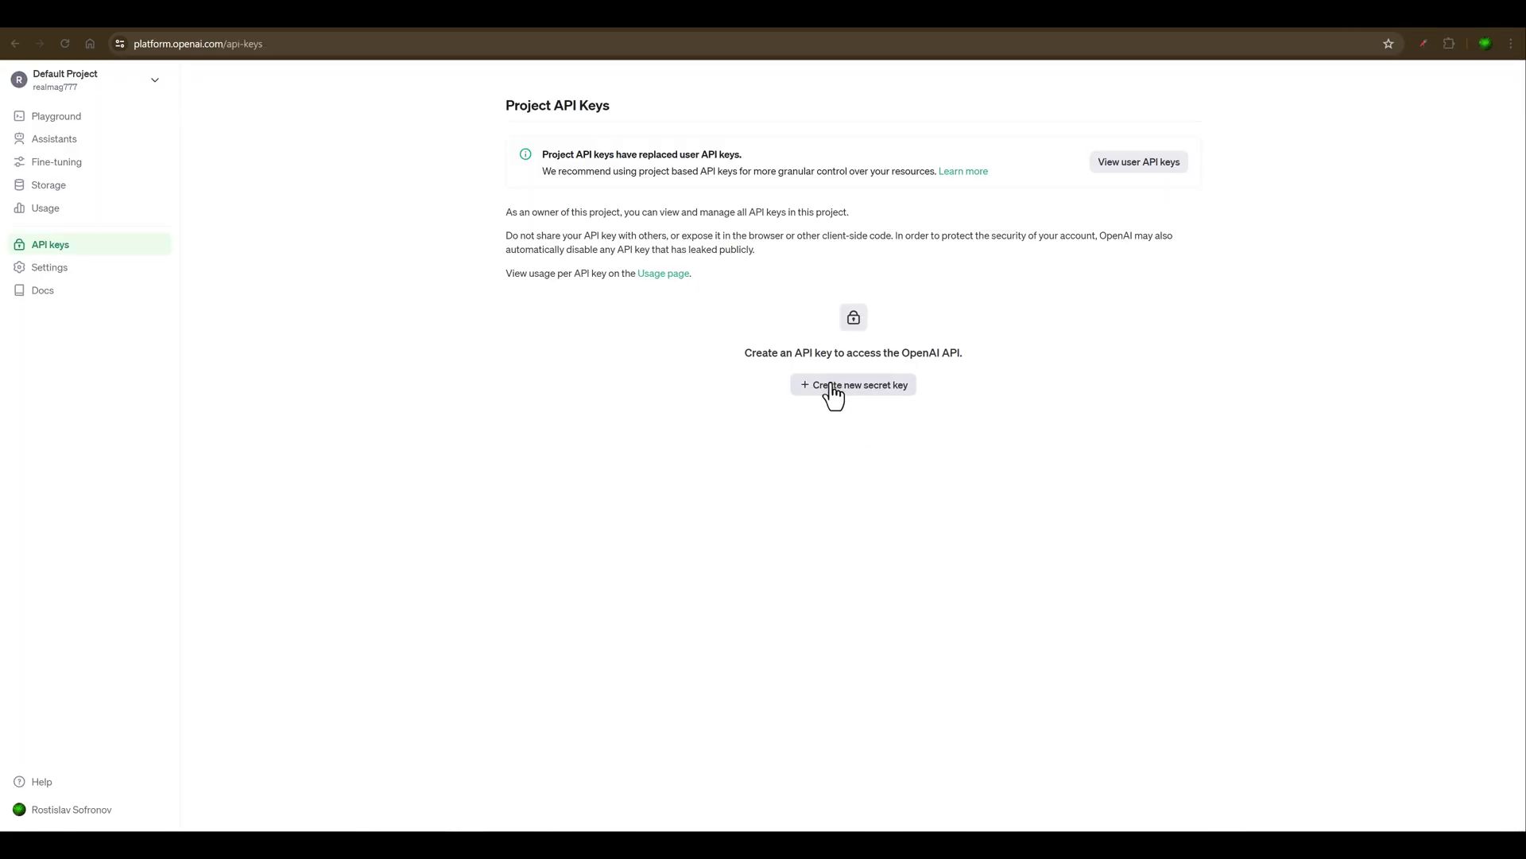
# - Start creating a new secret key on OpenAI's Project API Keys page
pyautogui.click(814, 391)
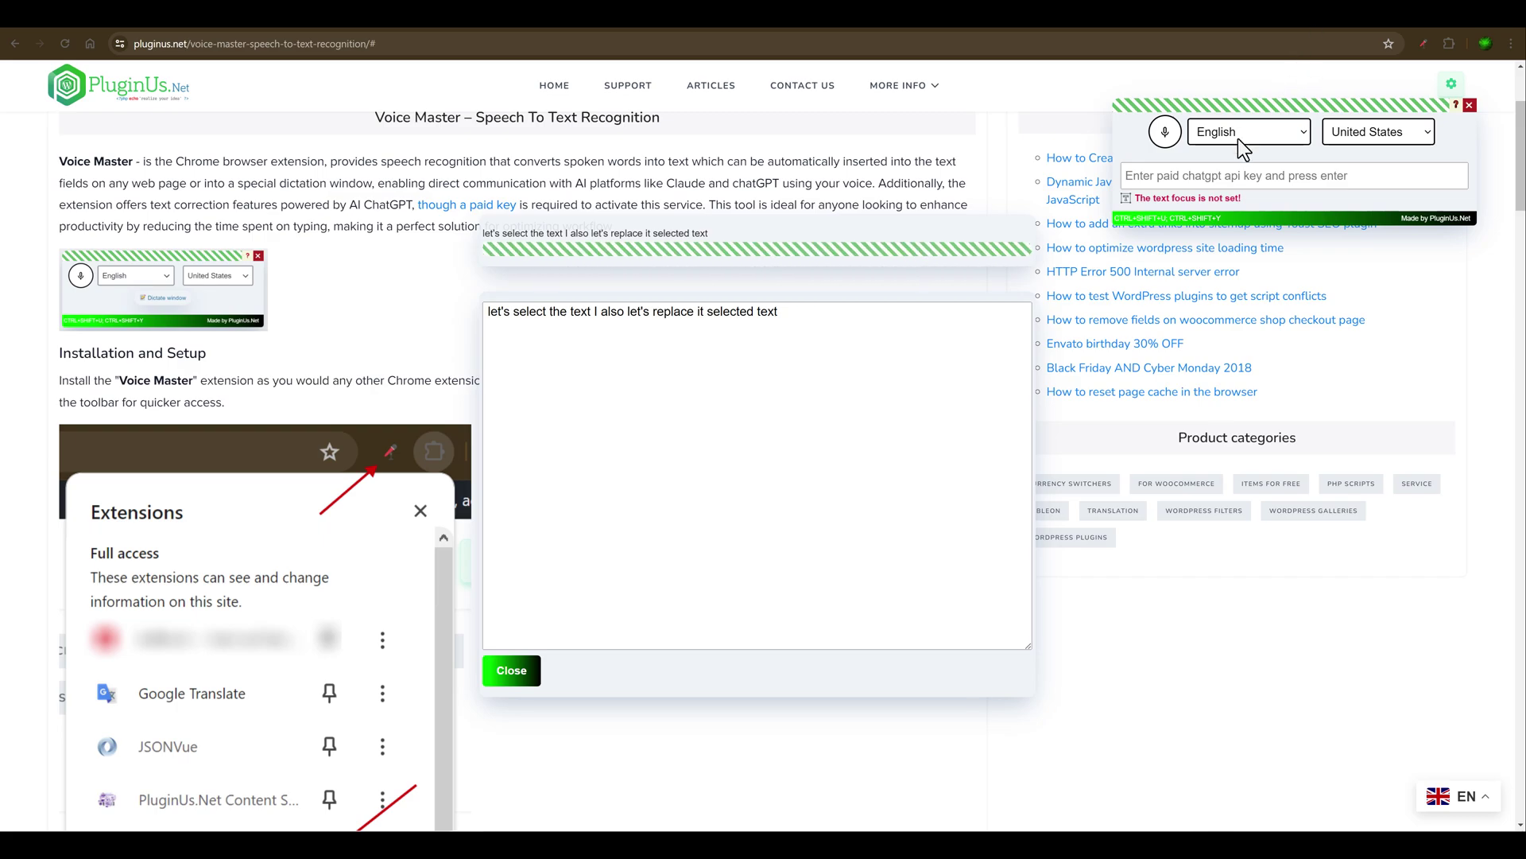
# - Paste the ChatGPT API key, replace the dictated text with the corrected sentence, and select it
pyautogui.click(1206, 175)
pyautogui.hotkey('ctrl', 'v')
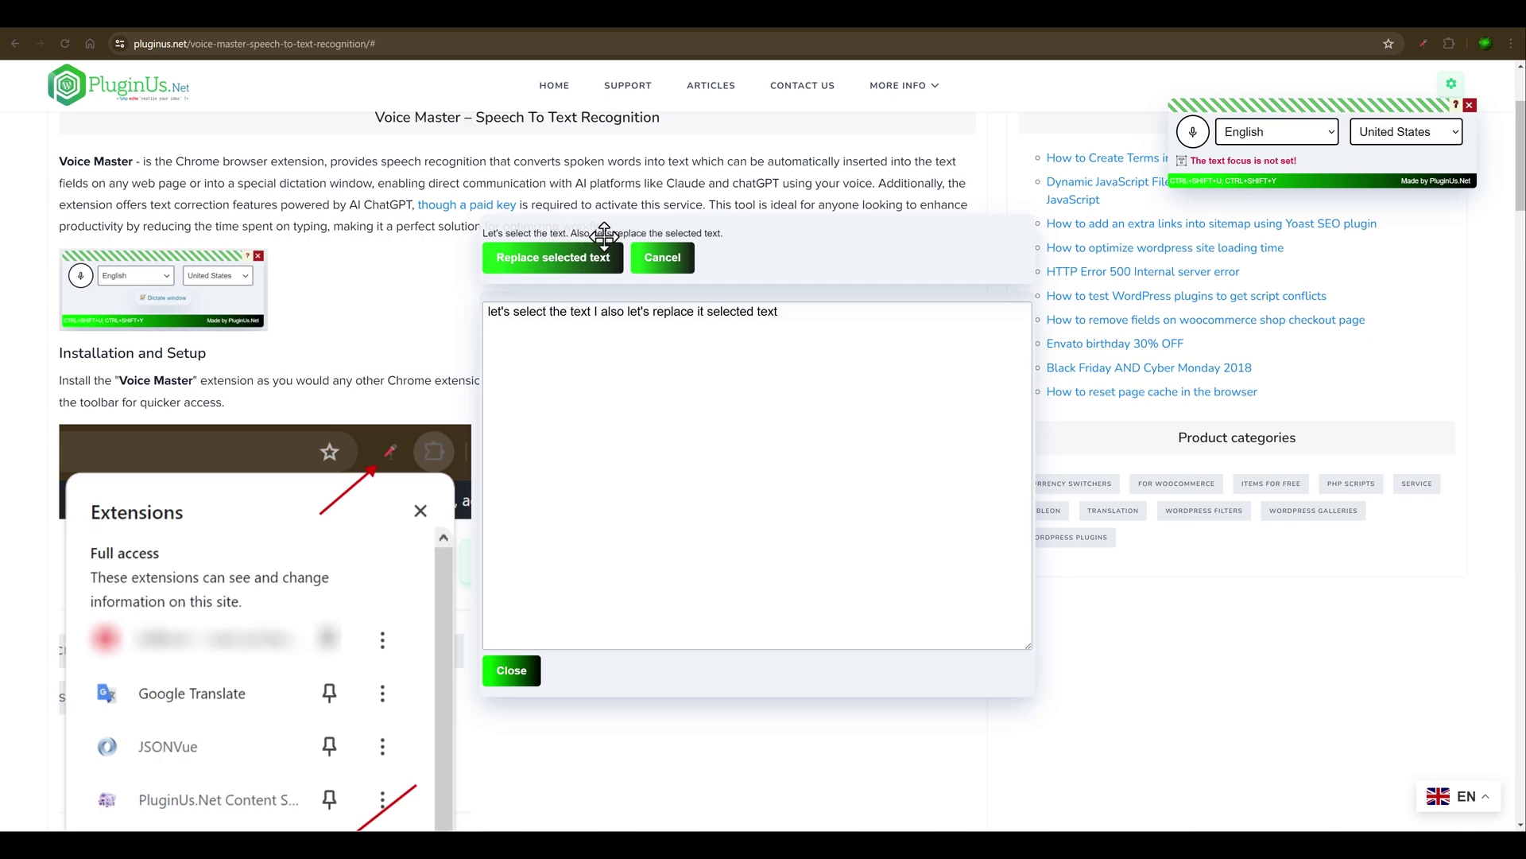
pyautogui.click(545, 258)
pyautogui.moveTo(821, 313); pyautogui.dragTo(316, 324)
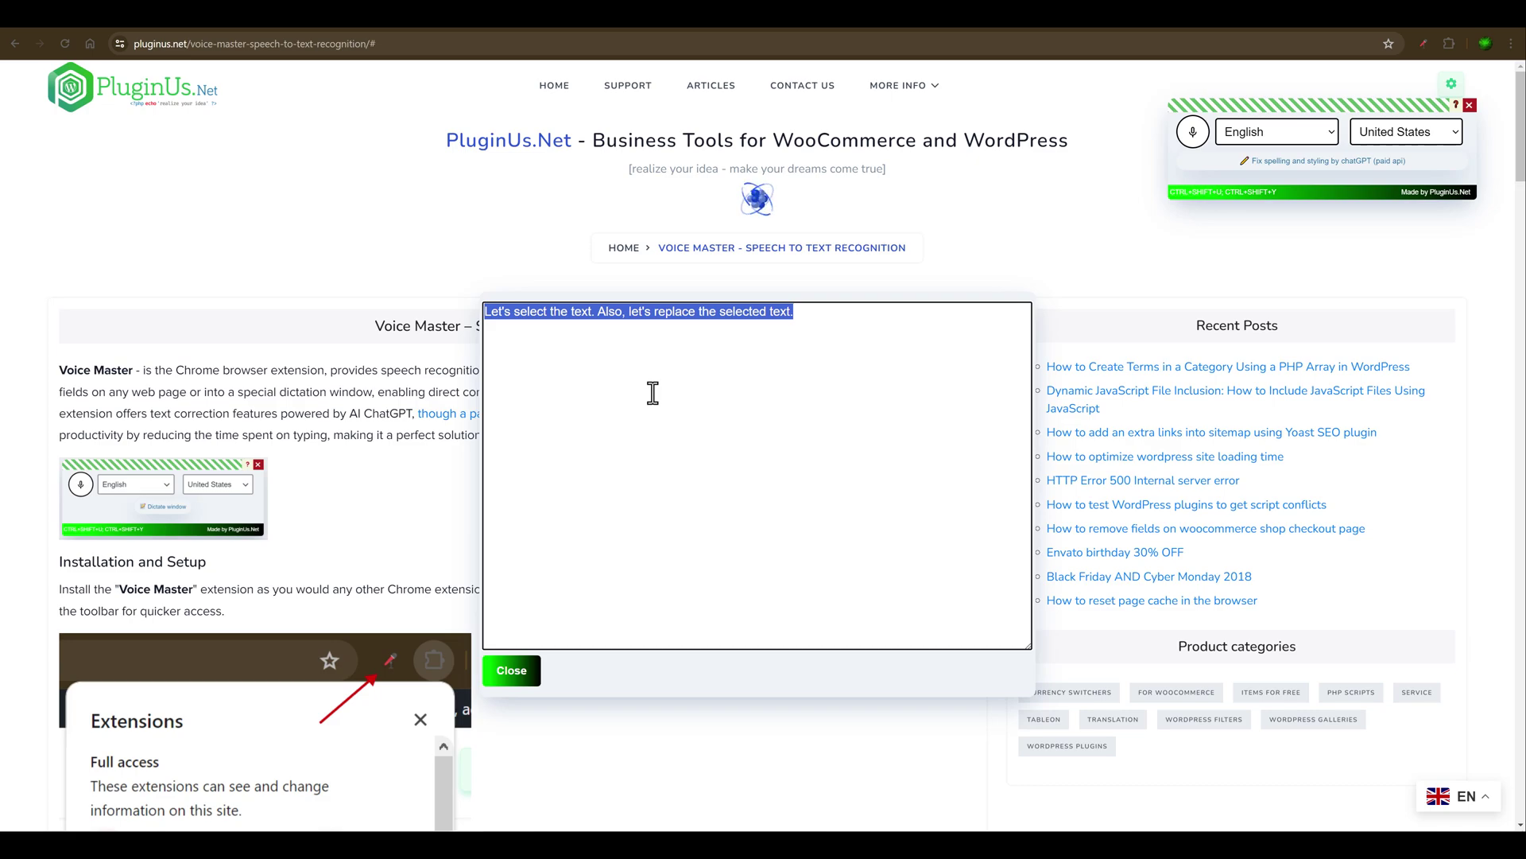
pyautogui.click(860, 27)
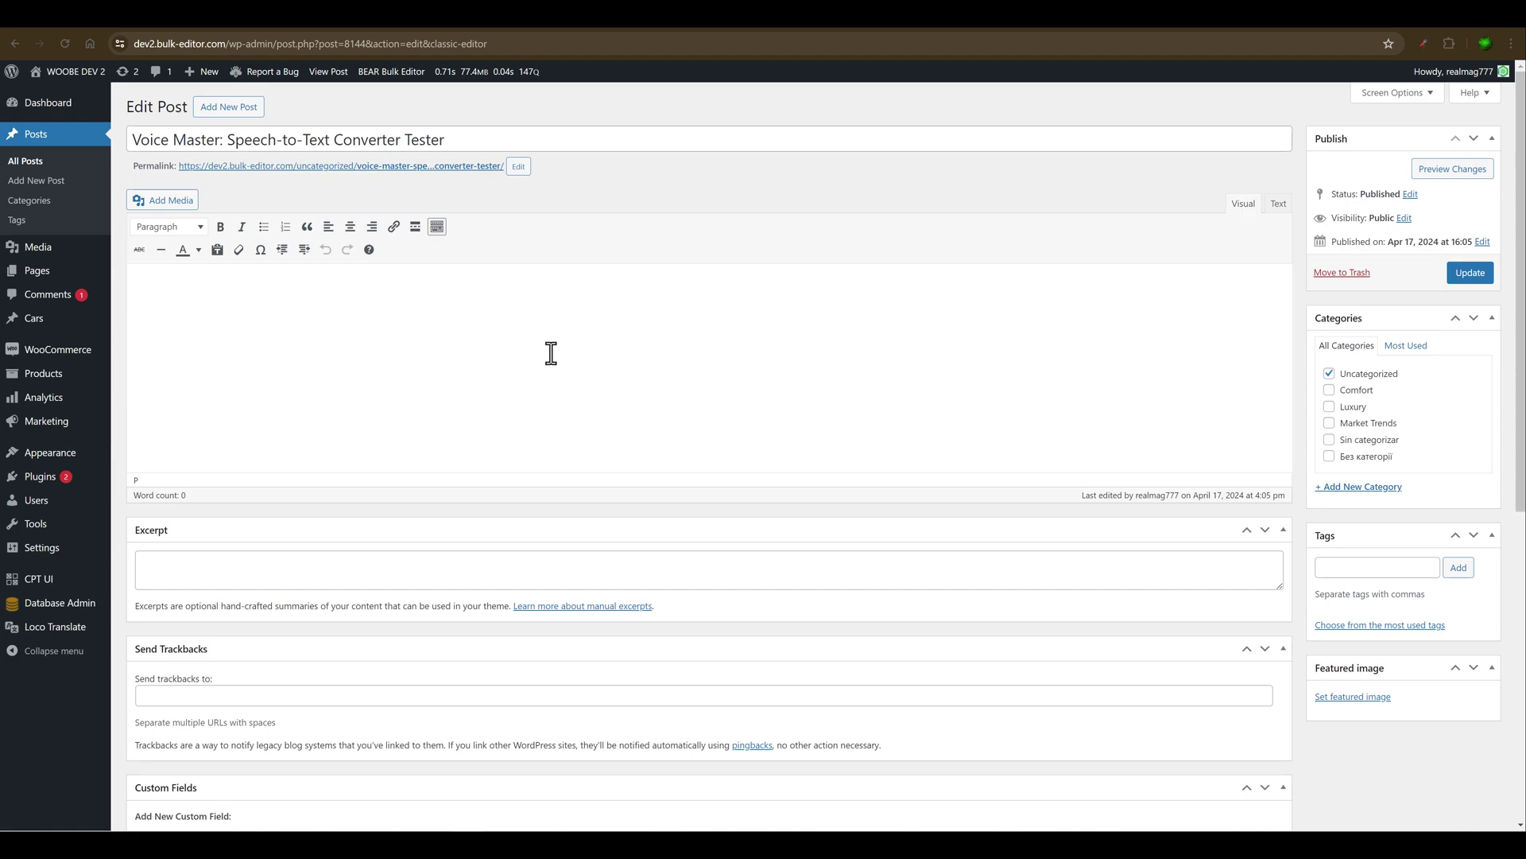
# - Start Voice Master dictation in the post body, then dictate into the Excerpt and Send trackbacks fields
pyautogui.hotkey('ctrl', 'shift', 'u')
pyautogui.click(1233, 132)
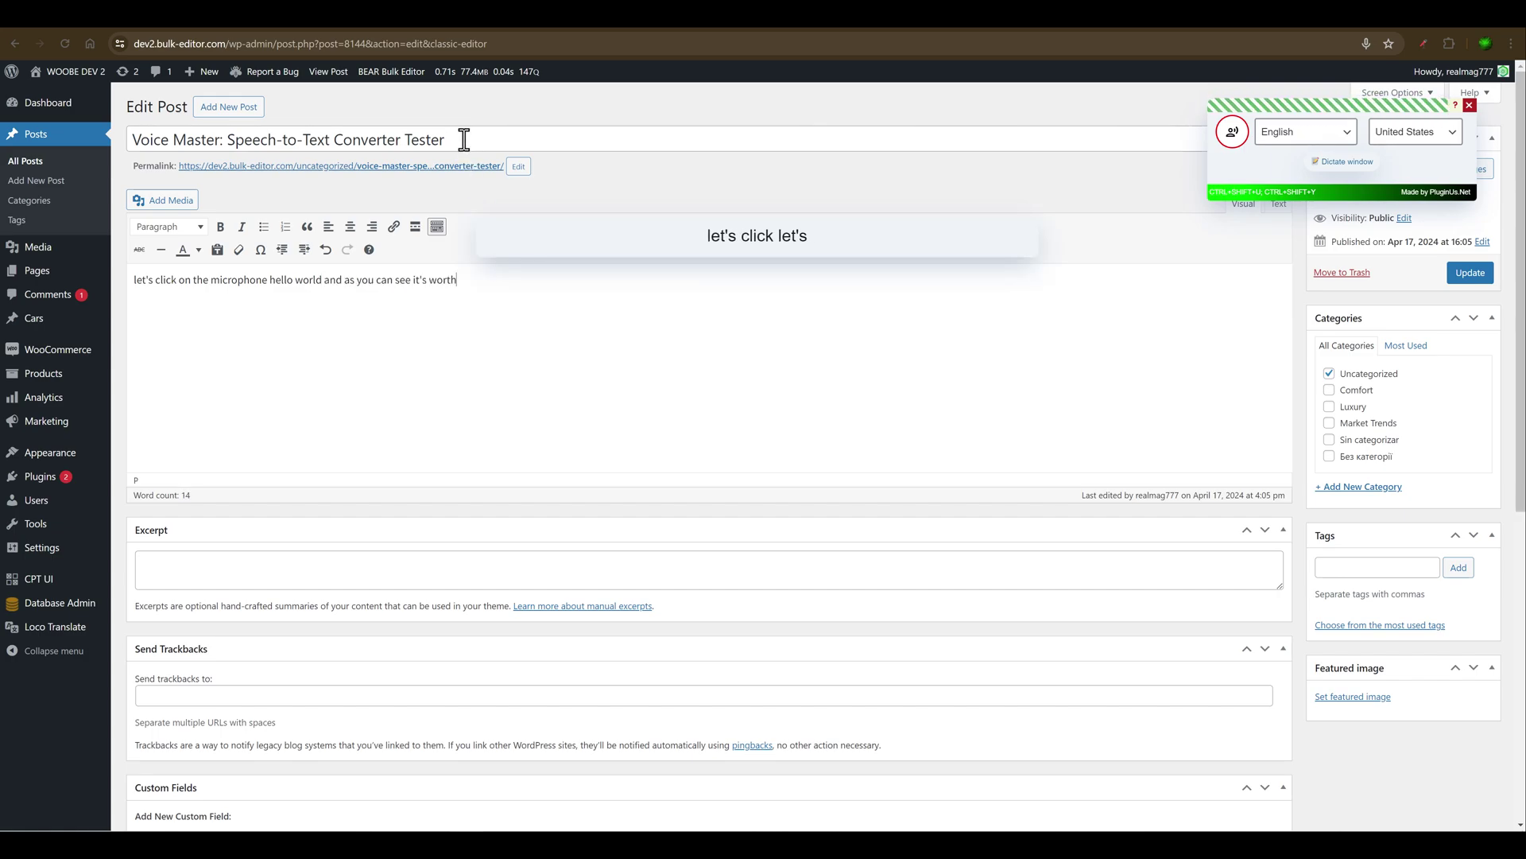
pyautogui.scroll(-3, 392, 432)
pyautogui.click(287, 366)
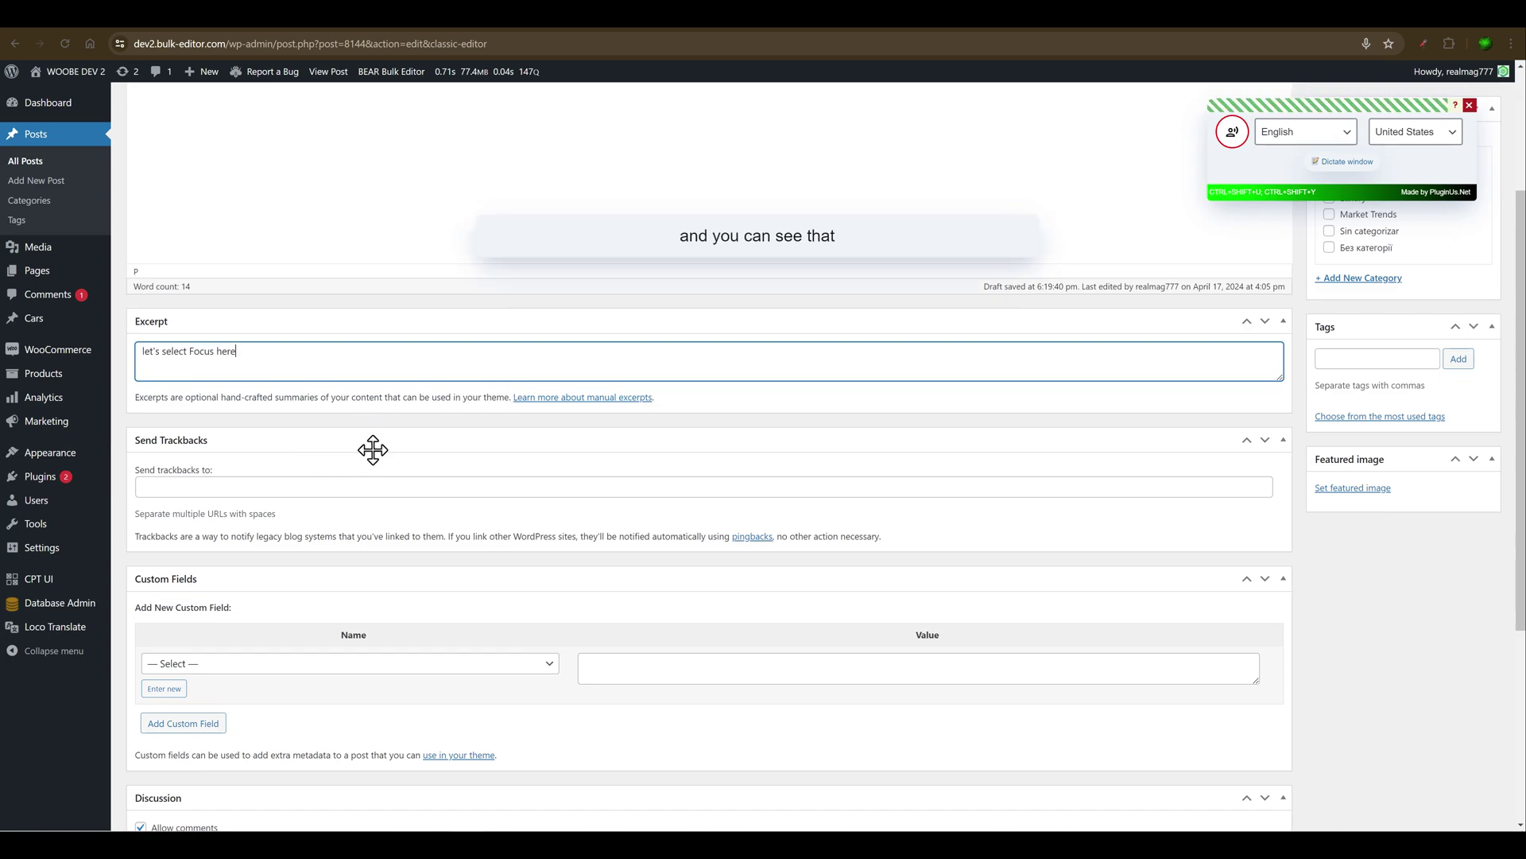
pyautogui.click(670, 486)
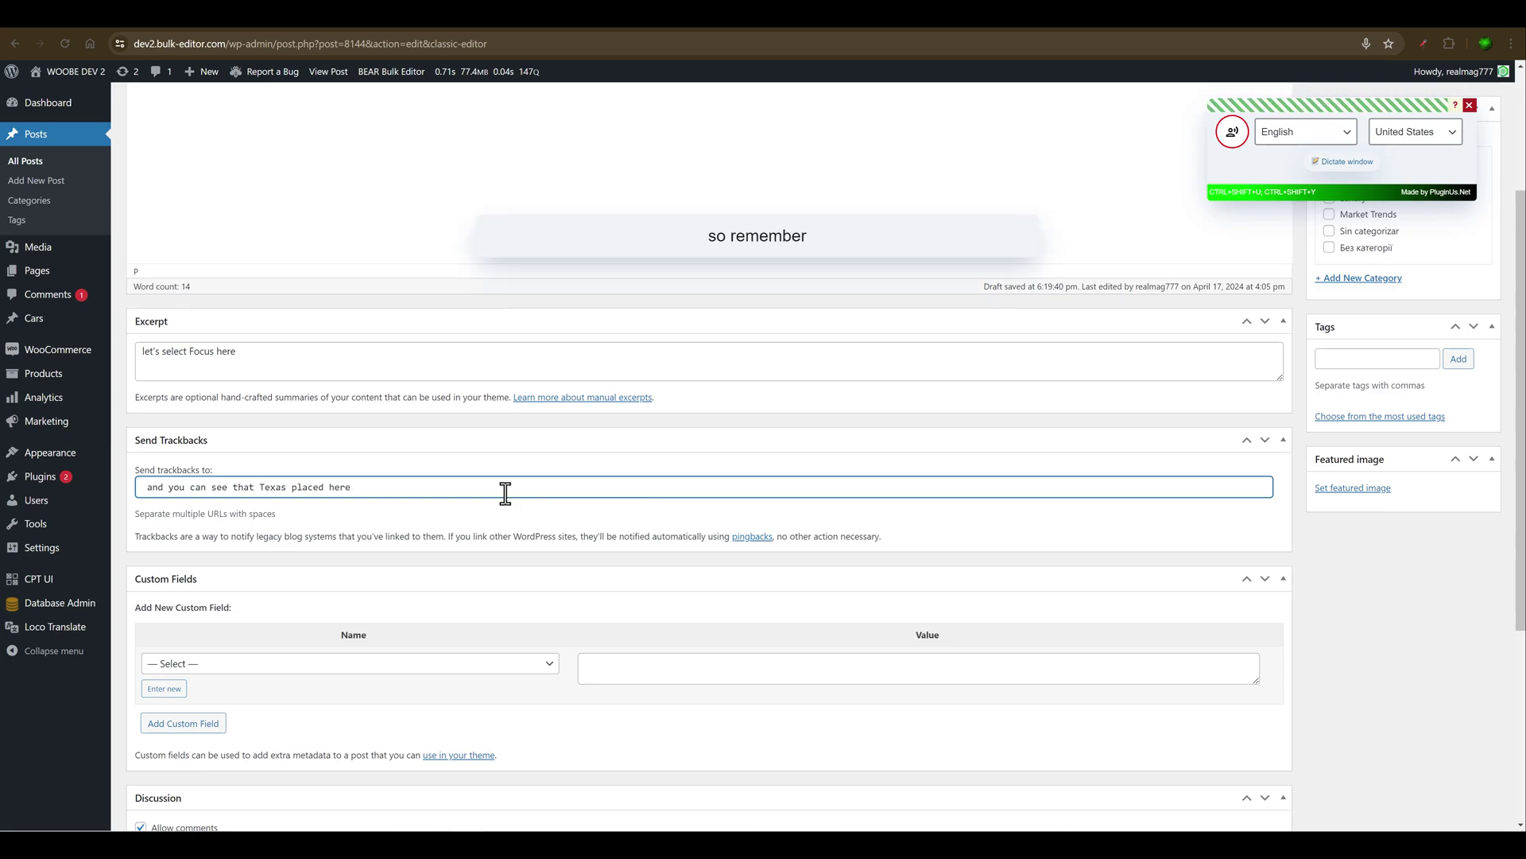
pyautogui.hotkey('ctrl', 'Tab')
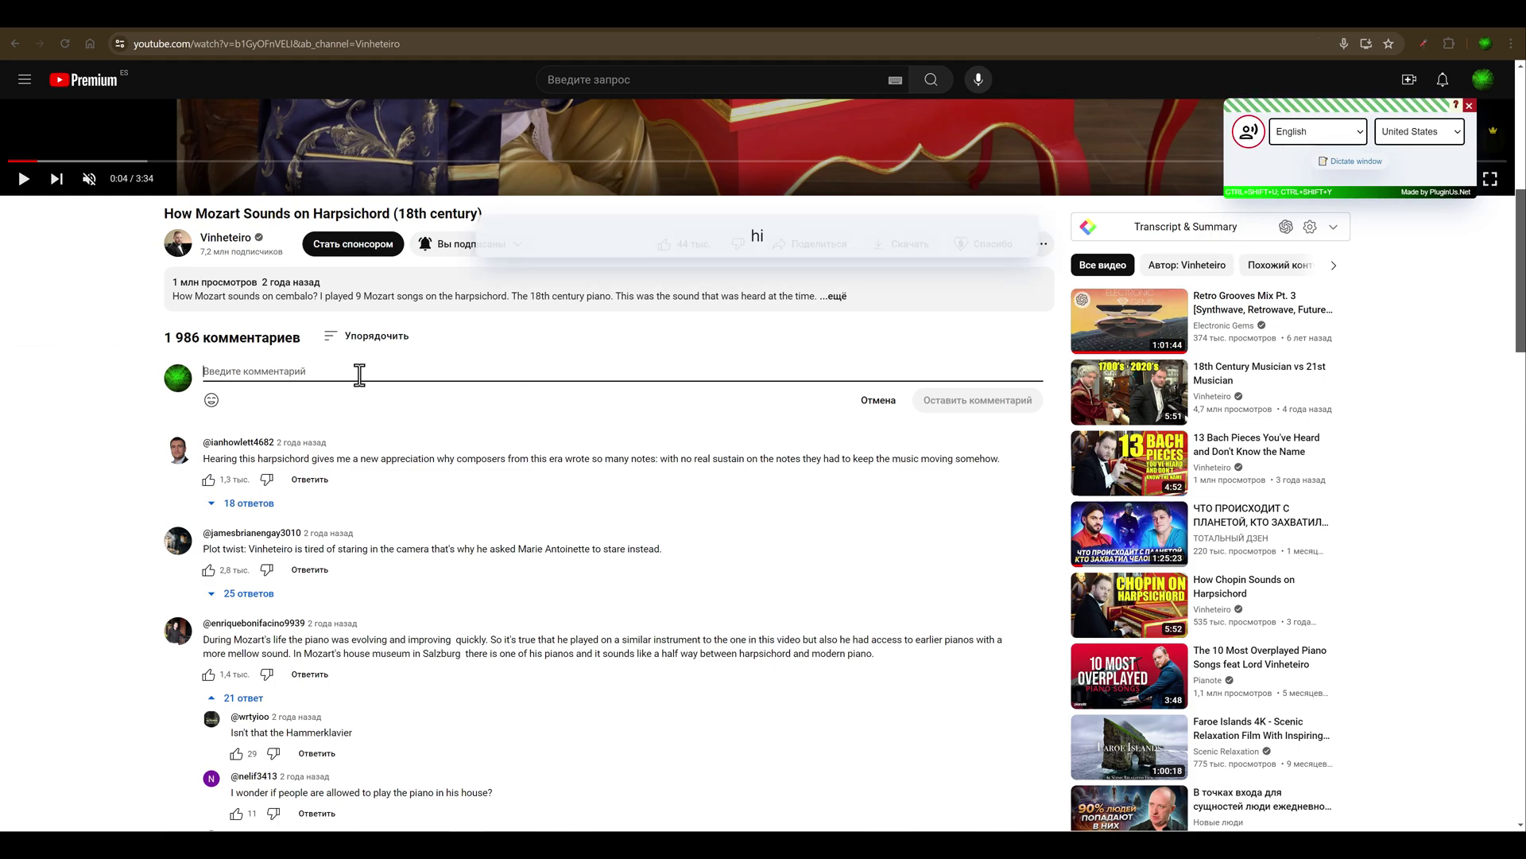
# - Stop the mic to insert 'hi I like the piano very much' and select that comment text
pyautogui.click(1245, 139)
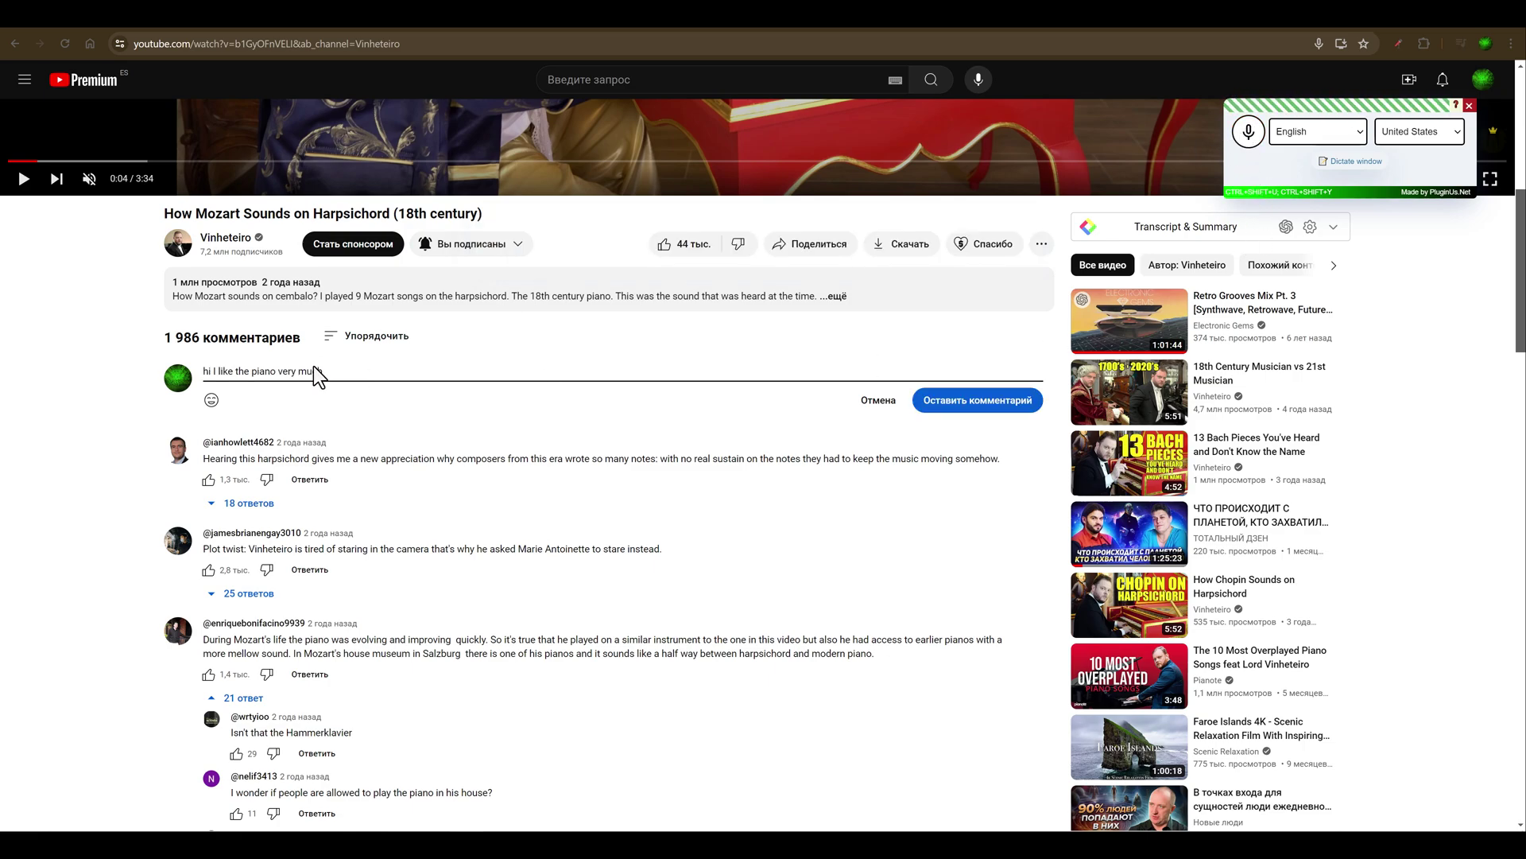
pyautogui.moveTo(323, 370); pyautogui.dragTo(126, 366)
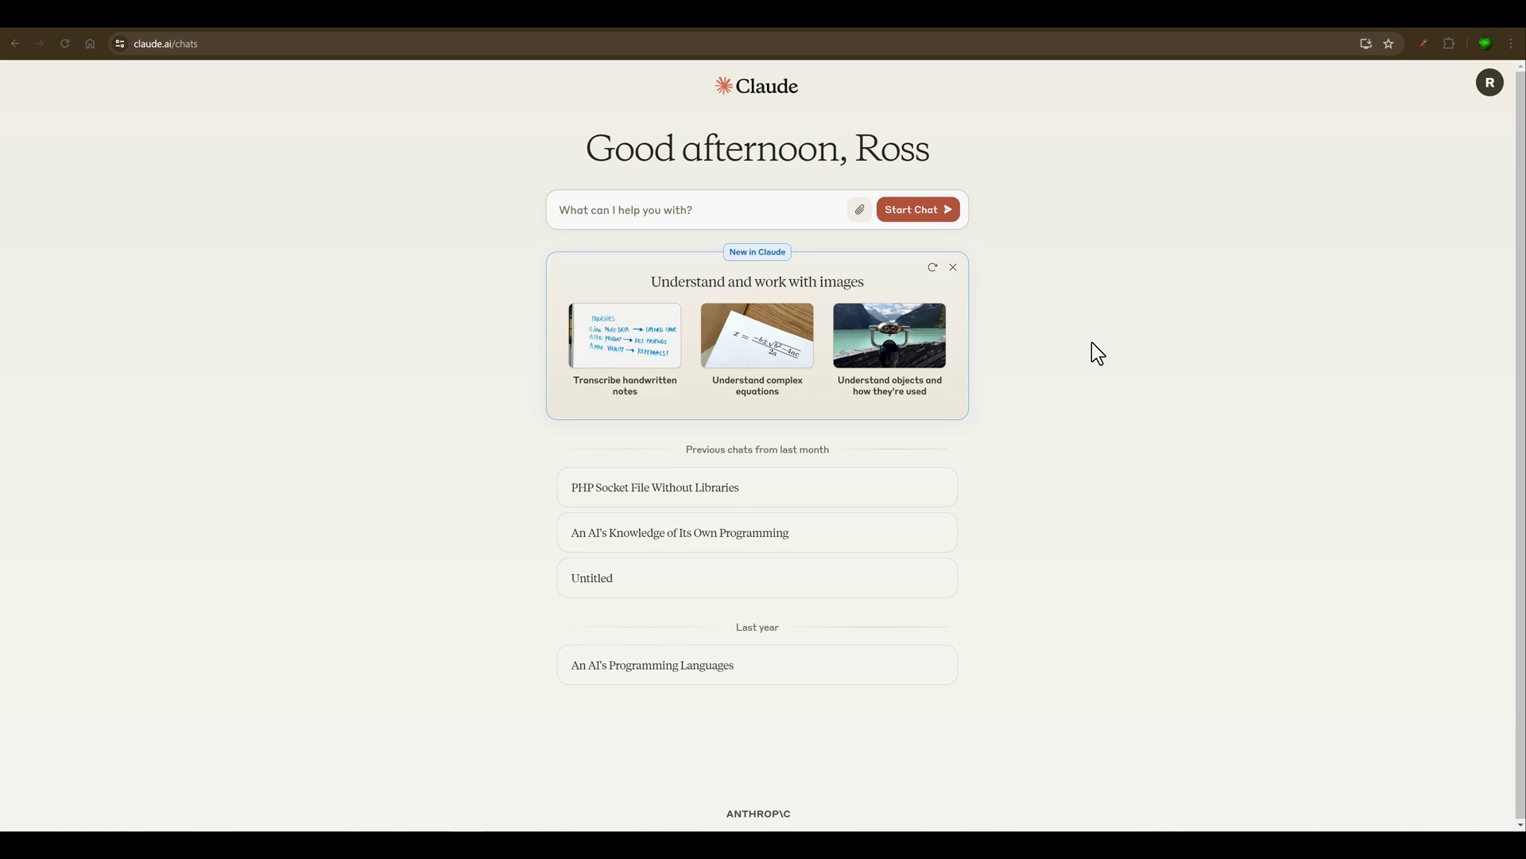
# - Dictate and send 'tell me what do you know about gold' in Claude's chat via Voice Master, then stop listening
pyautogui.click(1429, 44)
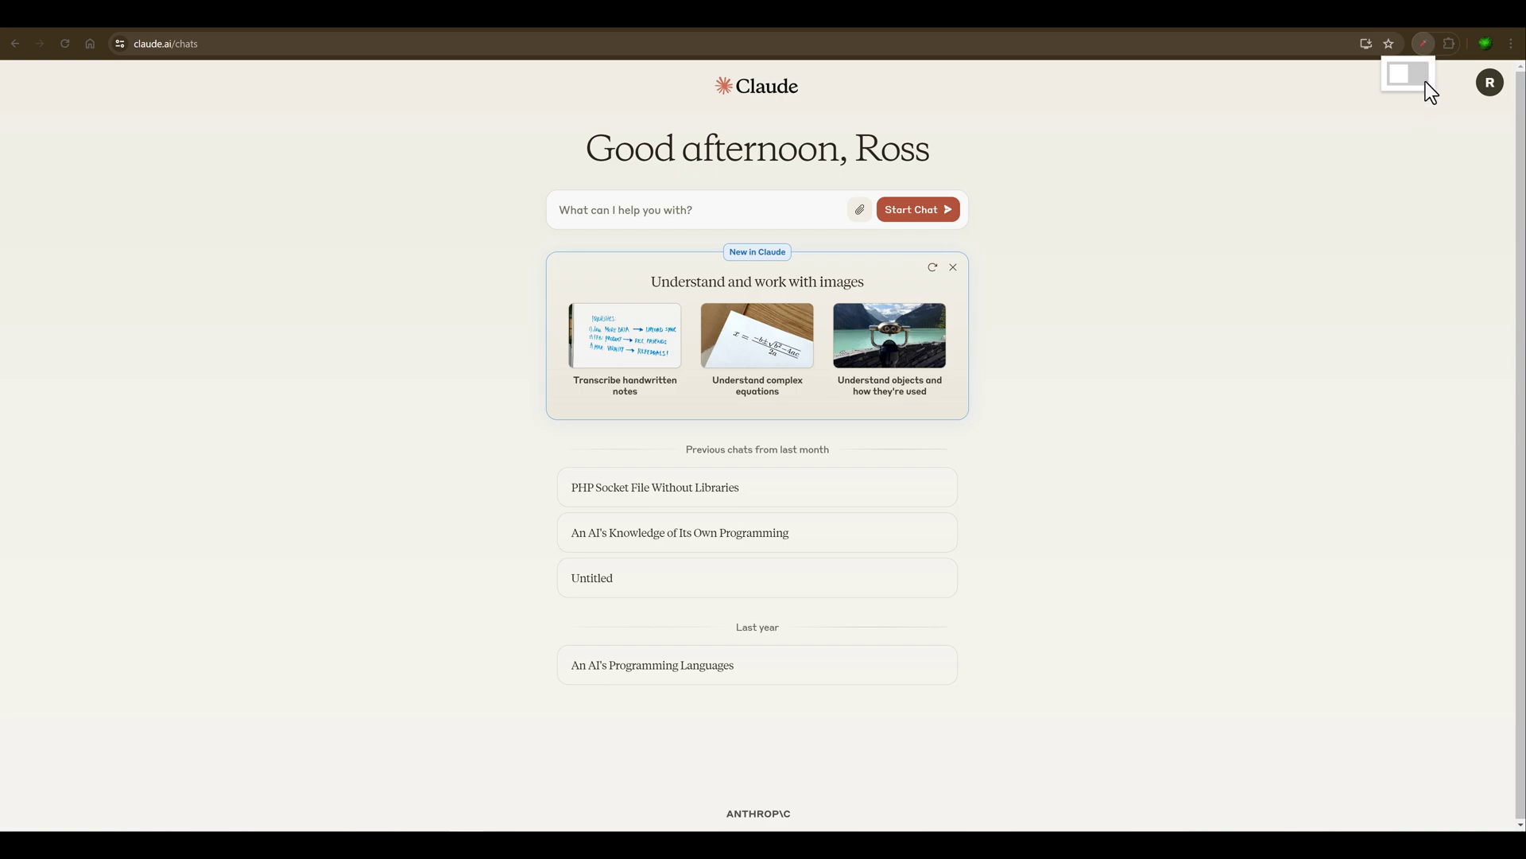
pyautogui.click(729, 207)
pyautogui.click(1234, 132)
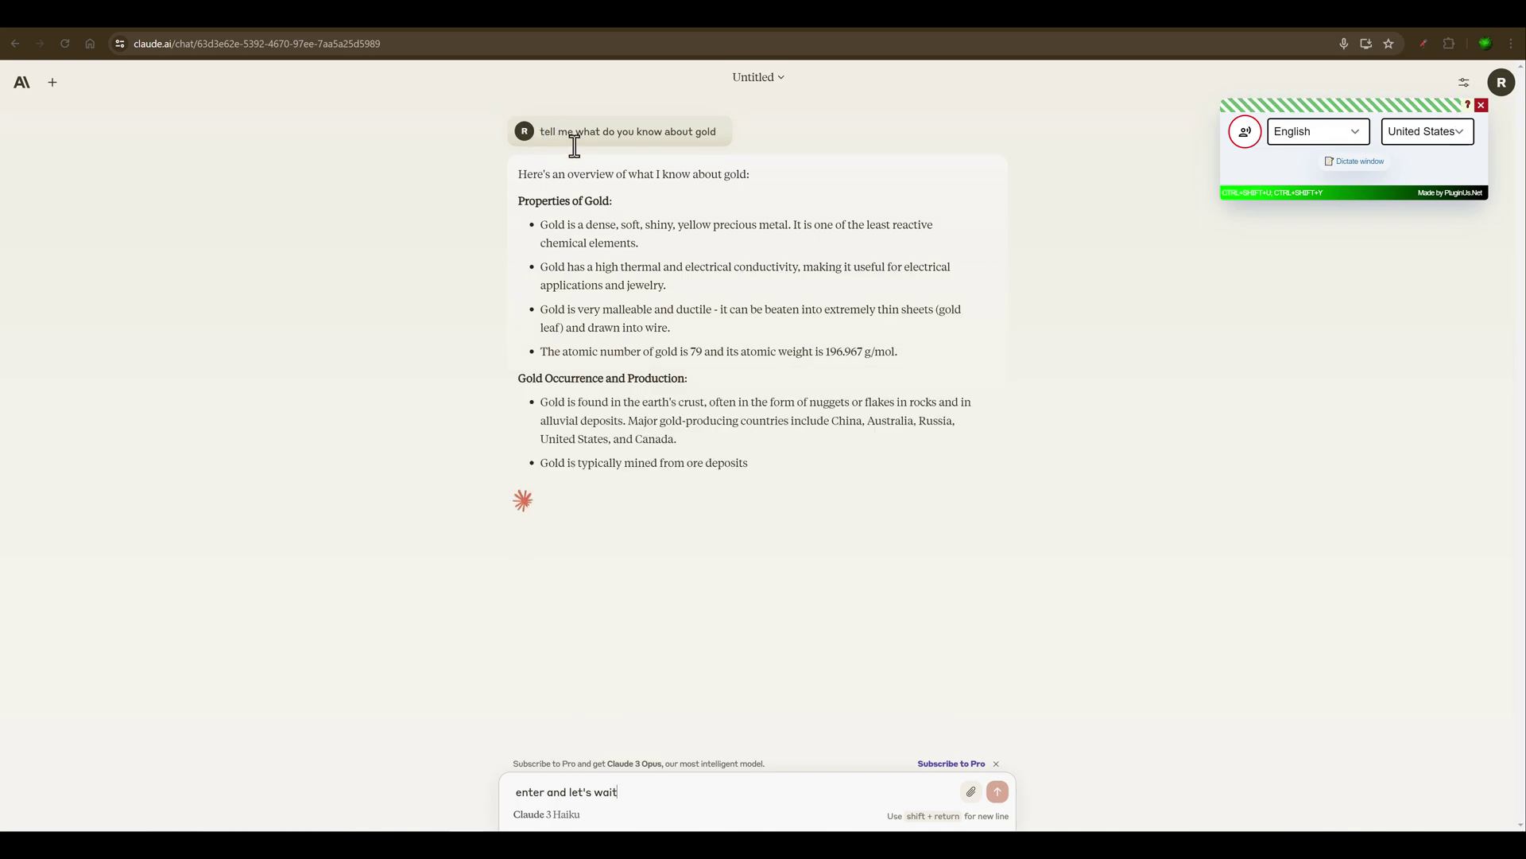
pyautogui.moveTo(551, 132); pyautogui.dragTo(718, 133)
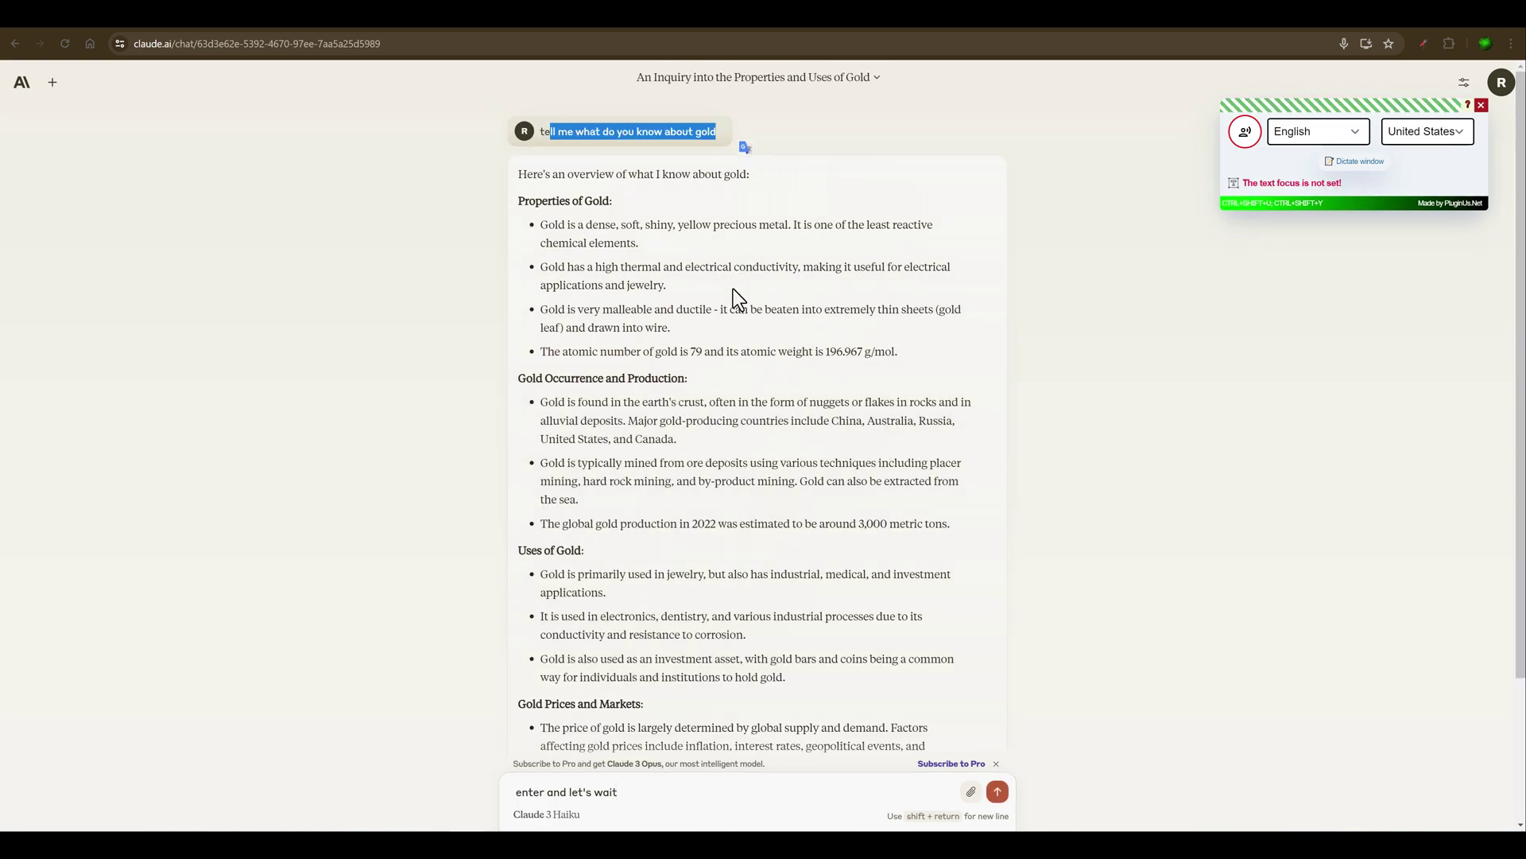
pyautogui.click(1025, 296)
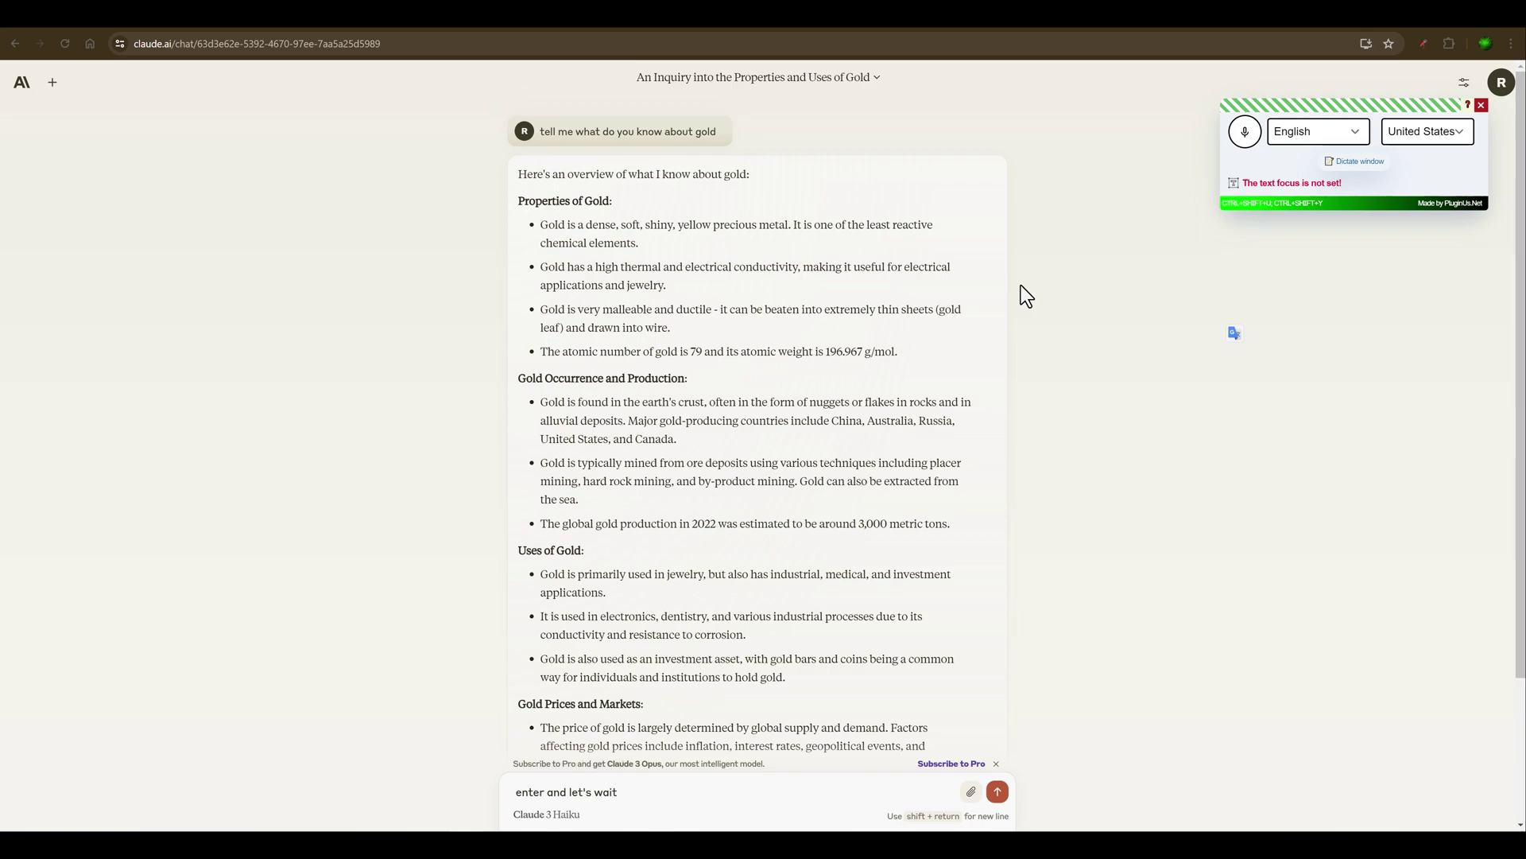